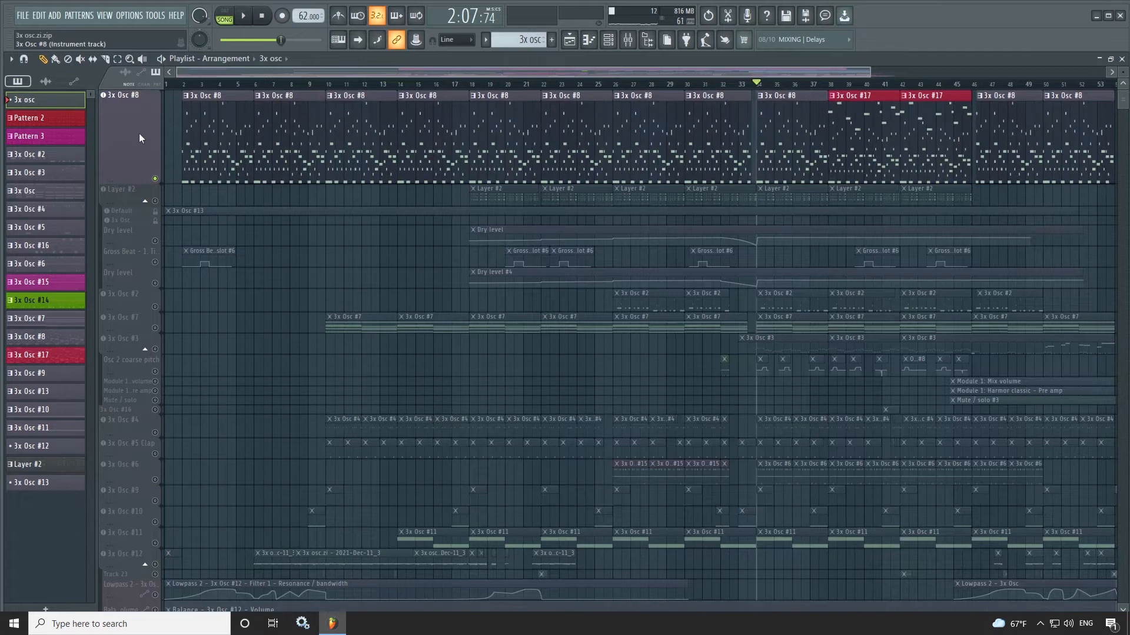
- Play the song with 3x Osc #8 and examine the instrument's oscillator settings plus its panning and volume envelopes
drag(792, 276, 733, 274)
key(space)
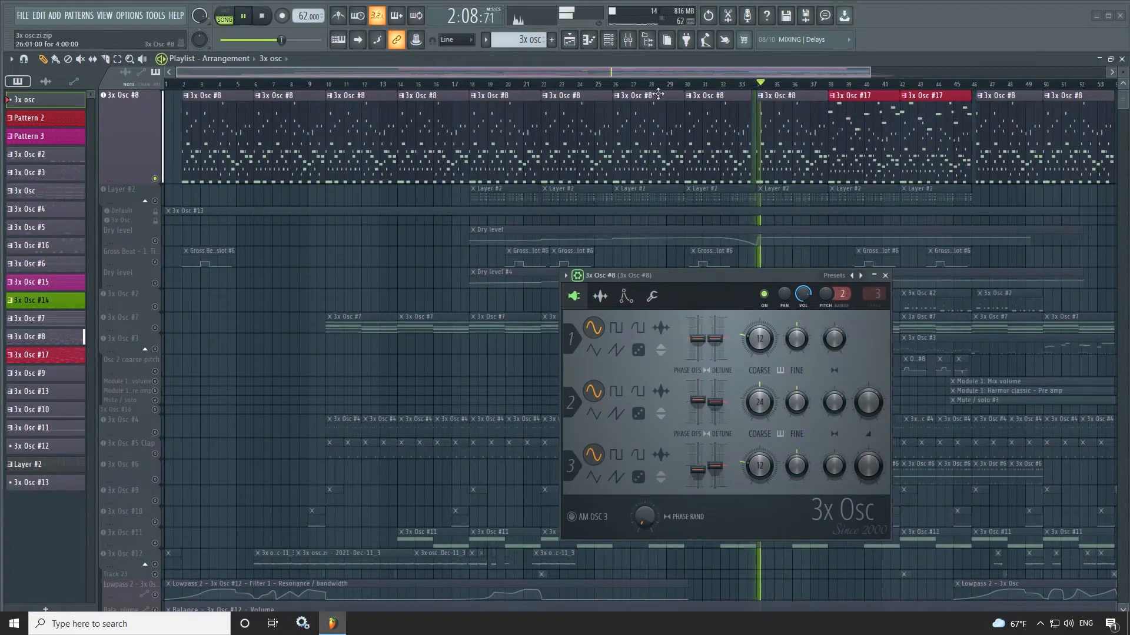
click(608, 39)
click(375, 157)
click(375, 158)
click(625, 296)
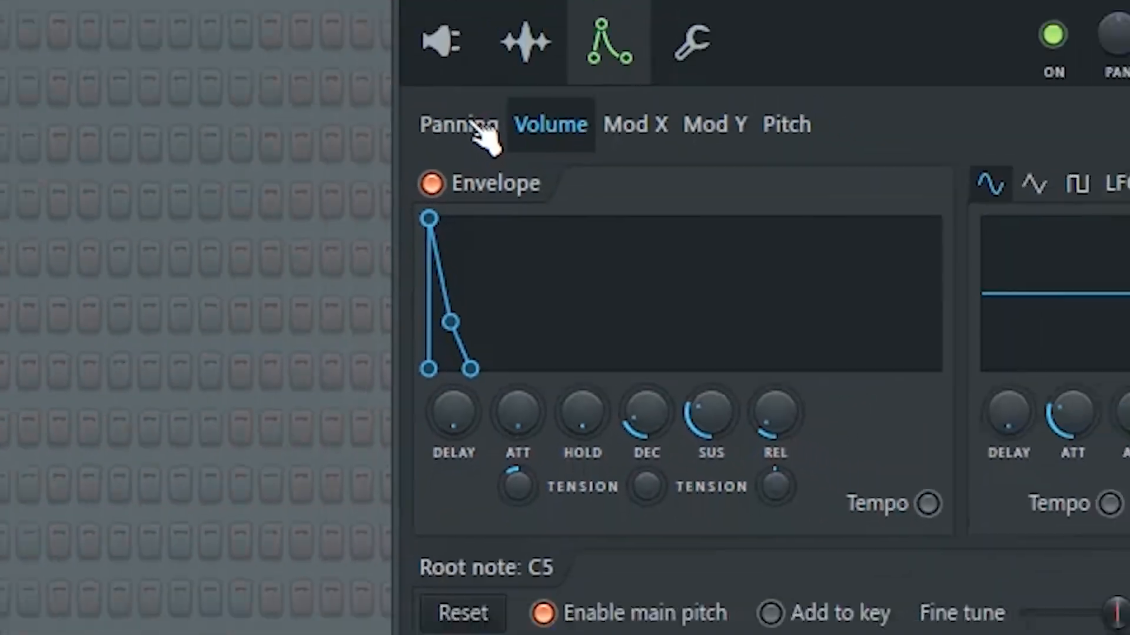
click(480, 130)
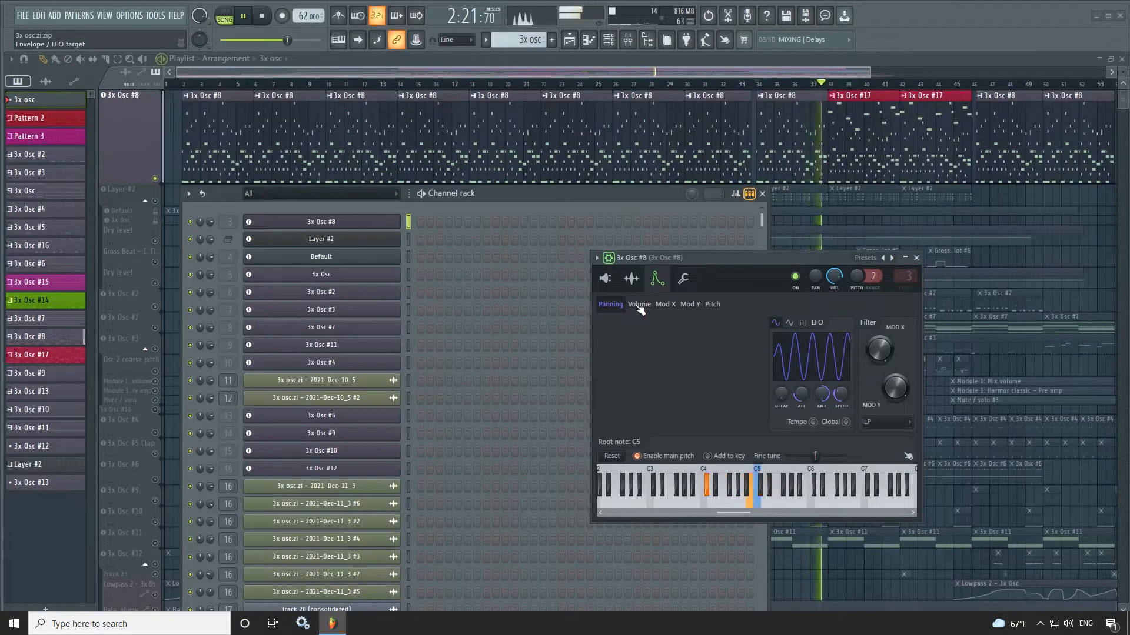
click(639, 304)
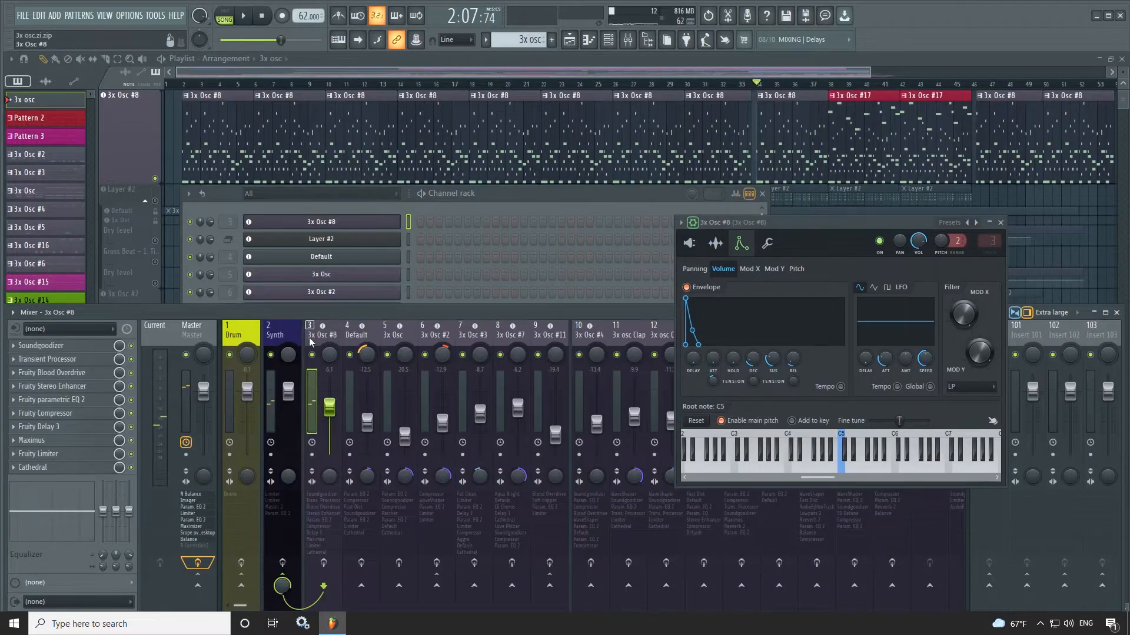
- Enable effects on the 3x Osc #8 mixer track, start playback and open all ten of its effects, from Soundgoodizer to Cathedral
click(331, 567)
key(space)
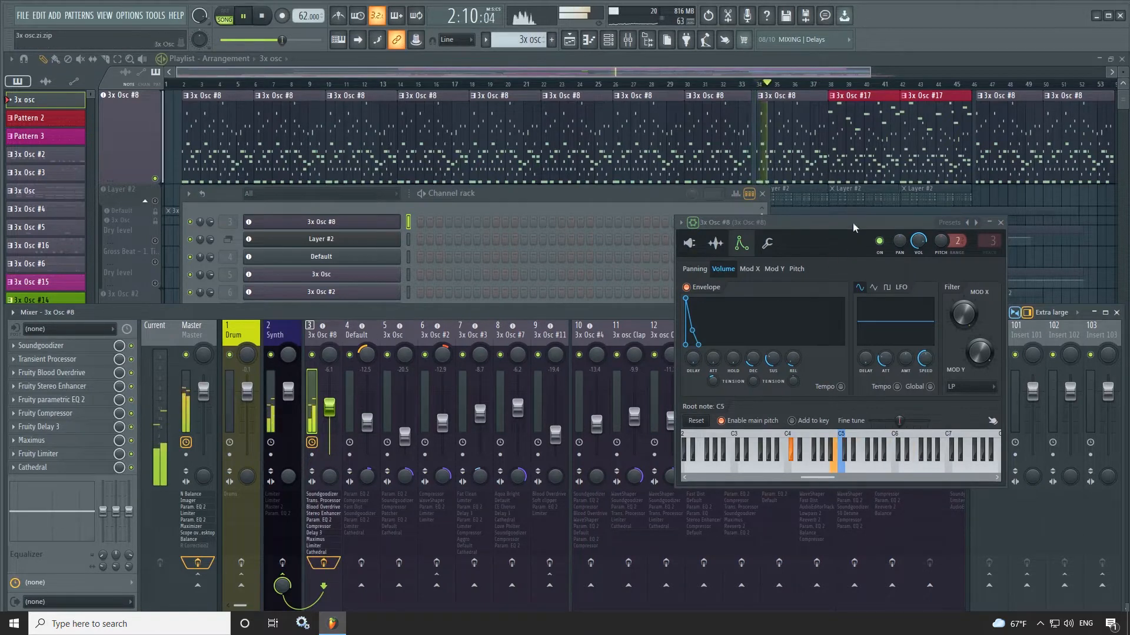
click(74, 346)
click(76, 360)
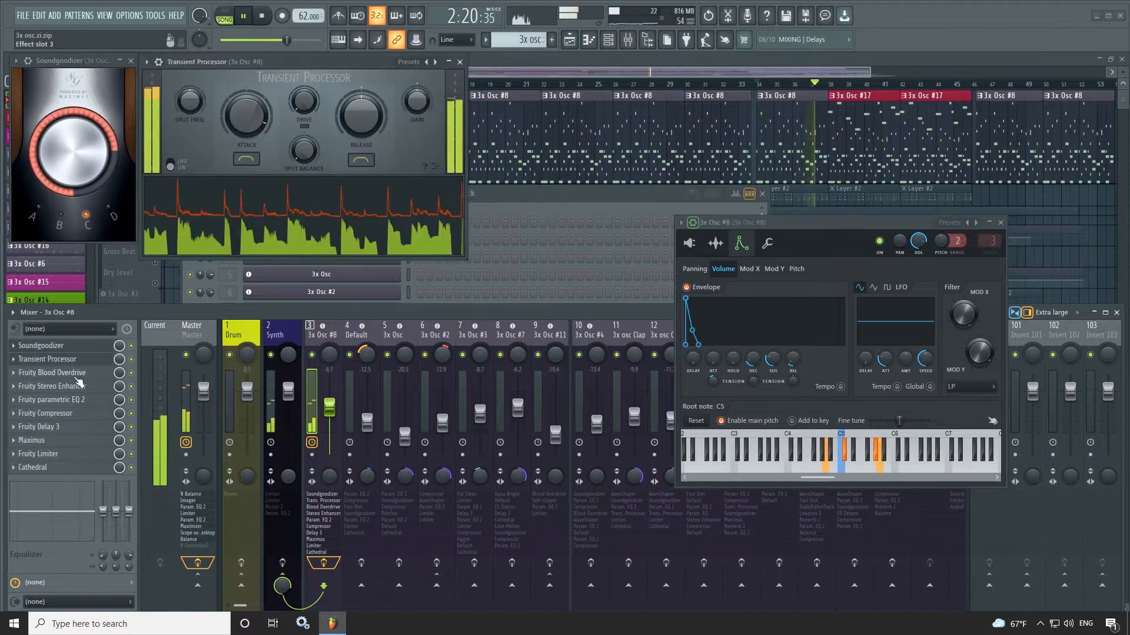
click(77, 373)
click(79, 386)
click(79, 400)
click(79, 414)
click(80, 427)
click(82, 441)
click(80, 454)
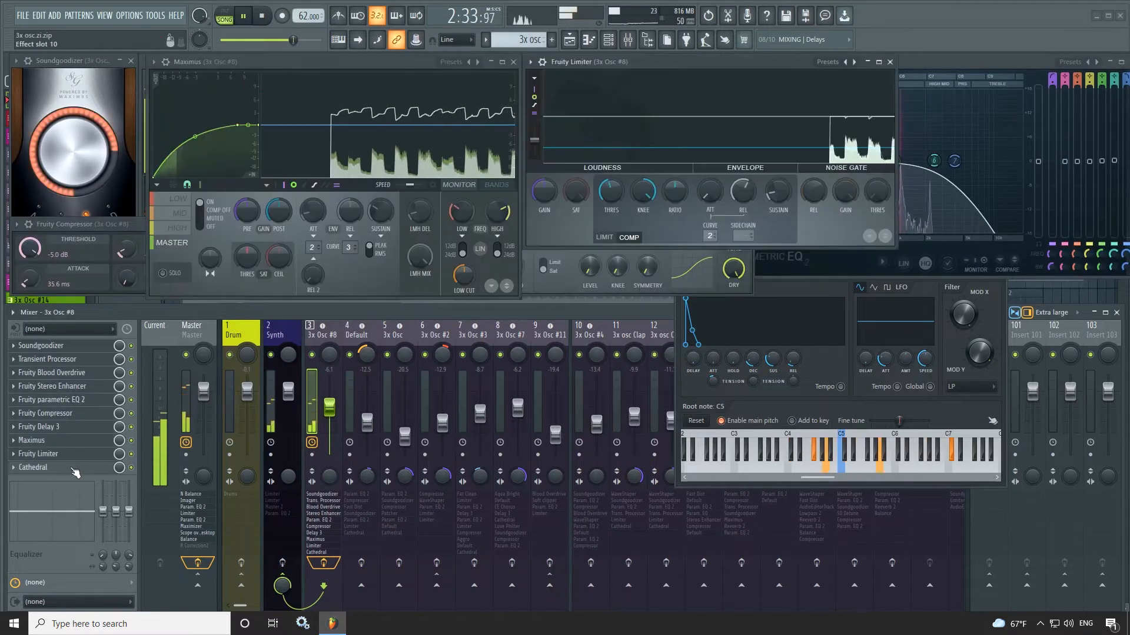
click(75, 468)
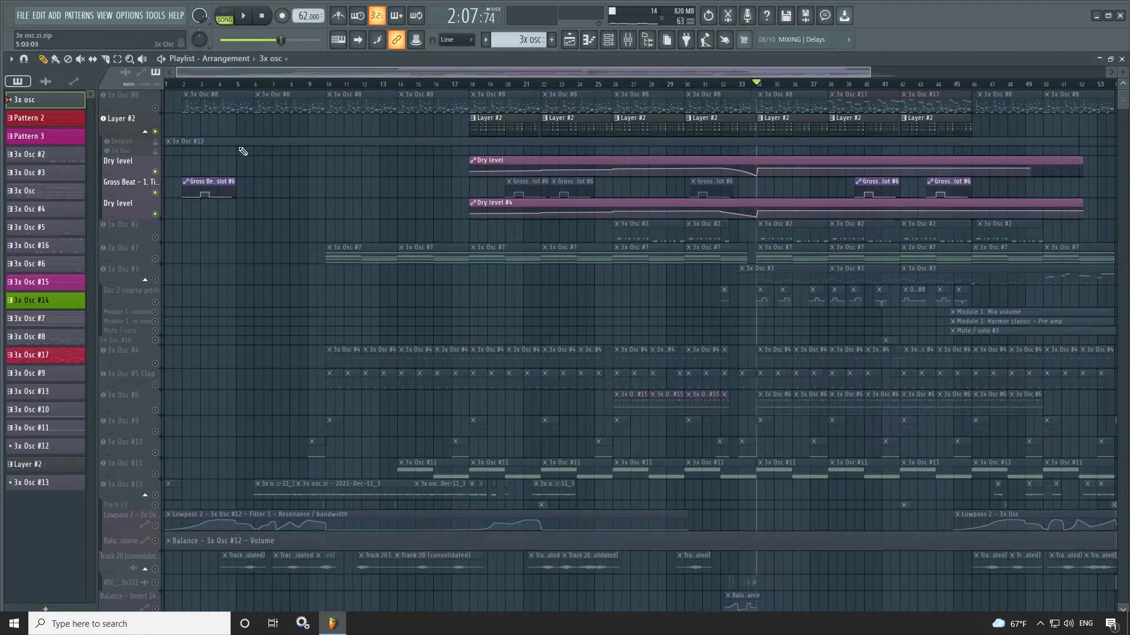
- Play the song with Layer #2, show the layer's children in the channel rack and close the layer settings
key(space)
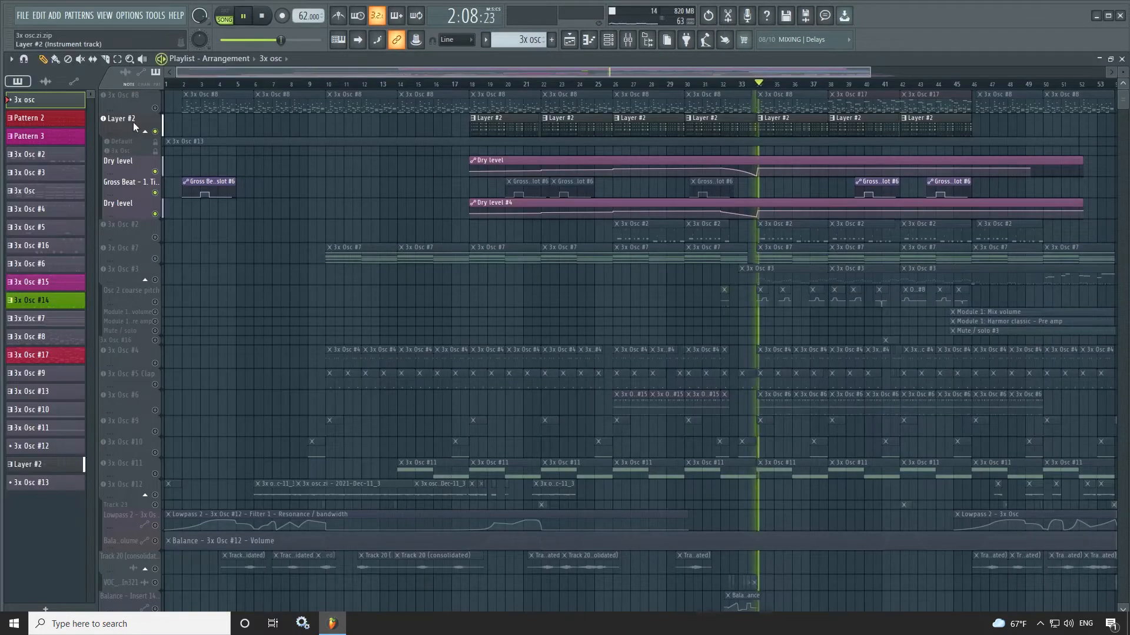
click(133, 122)
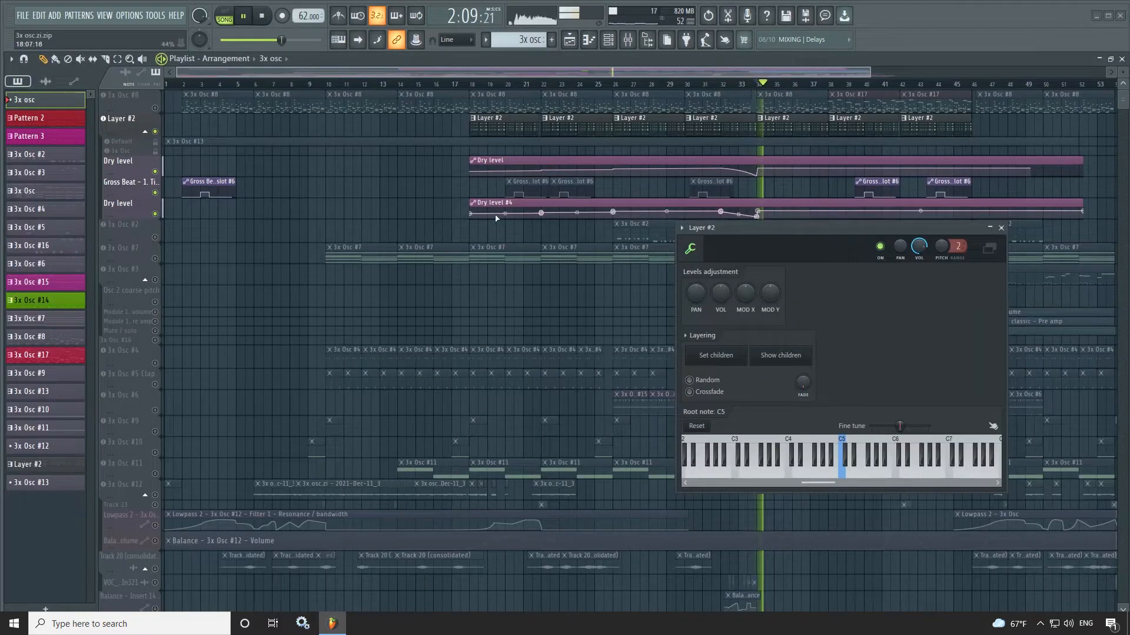
click(609, 39)
click(780, 357)
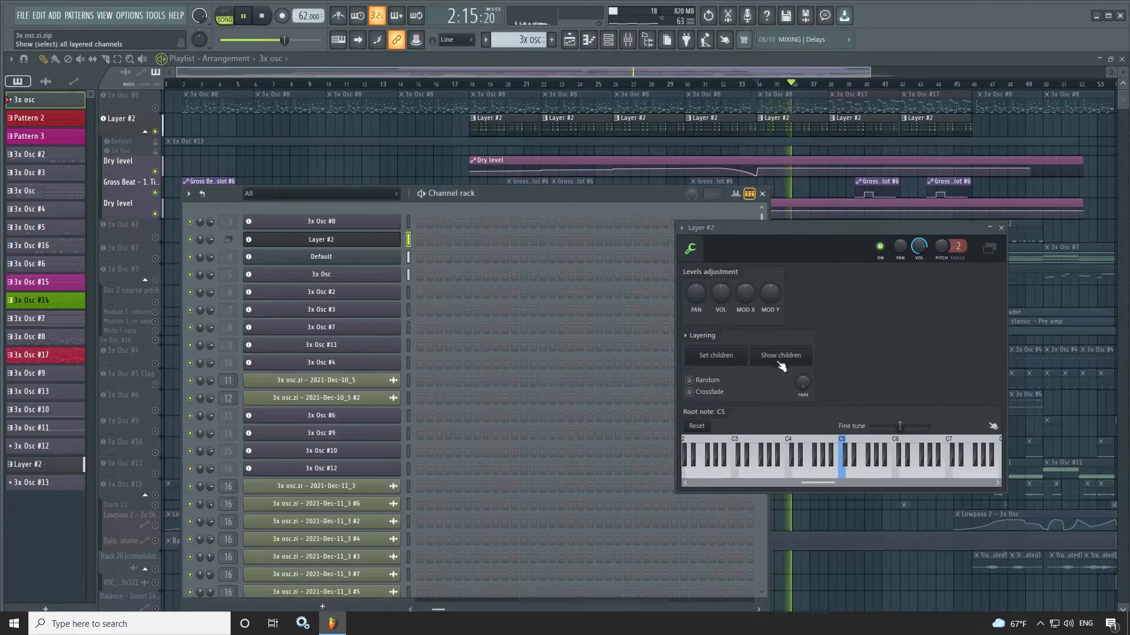
click(1002, 229)
- Open the Default channel's 3x Osc and examine its panning and volume envelopes and its oscillators
click(349, 259)
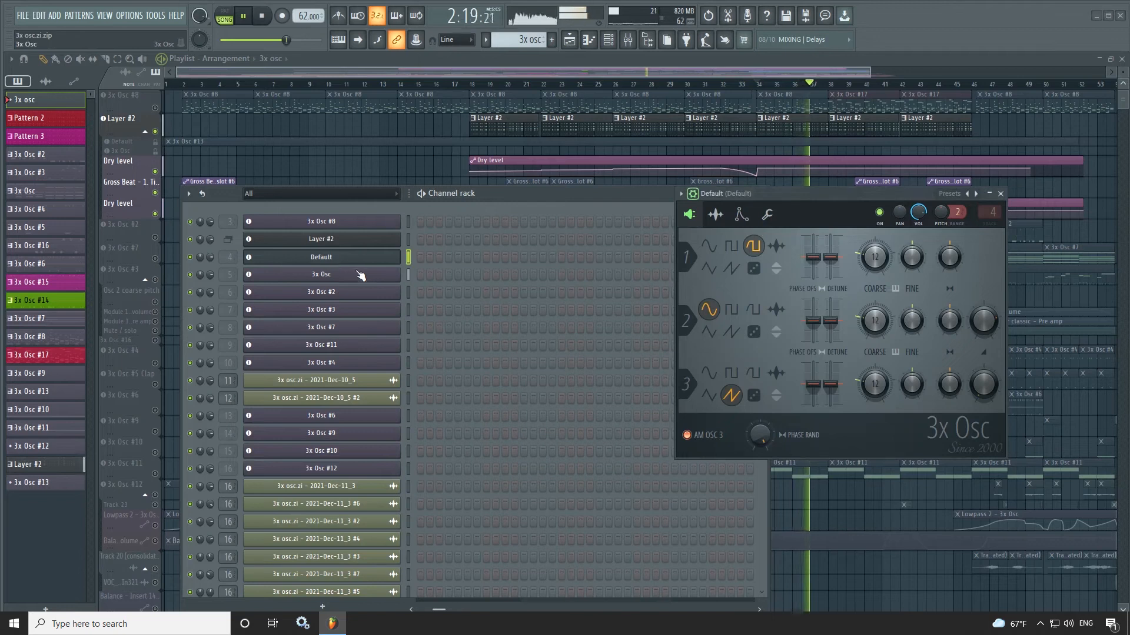
click(740, 215)
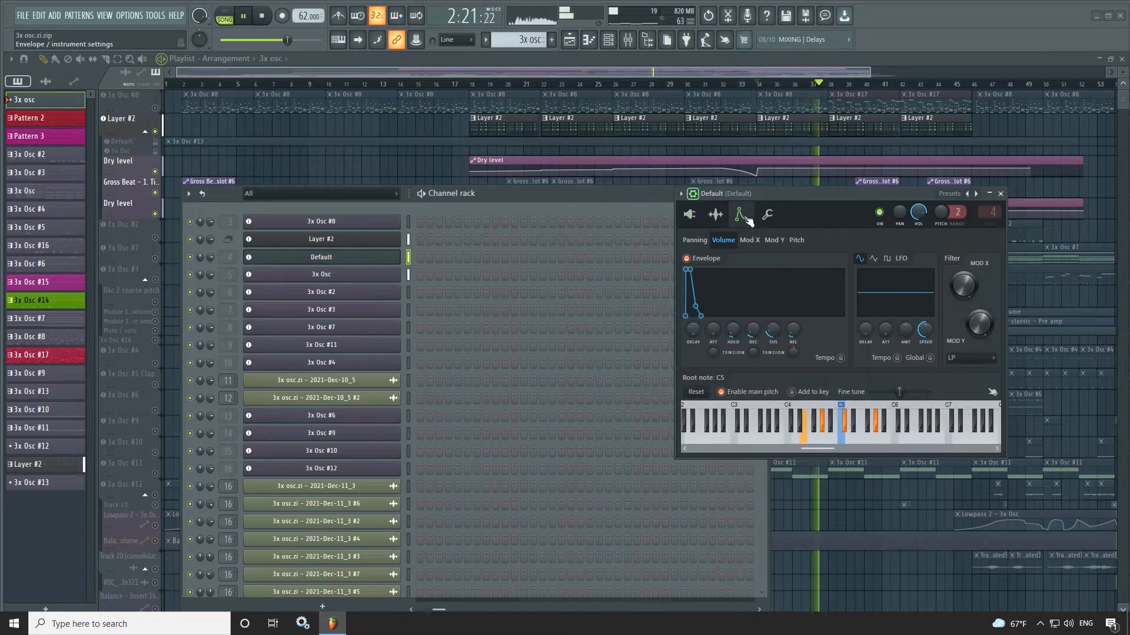
click(694, 240)
click(723, 240)
click(692, 218)
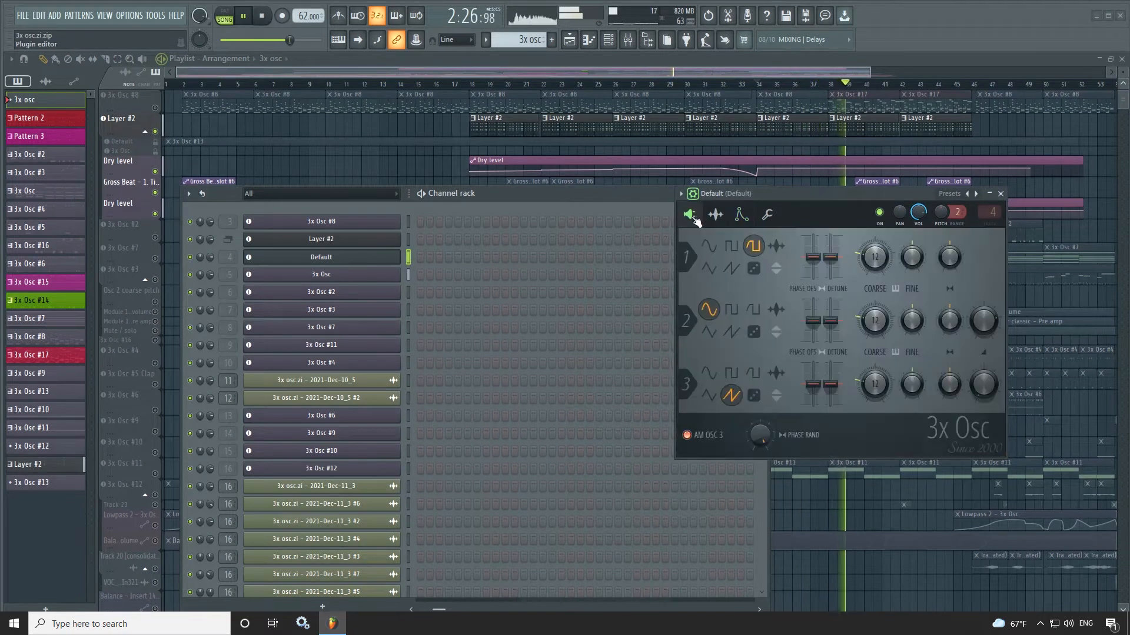
- Examine the 3x Osc channel's panning modulation, volume envelope and oscillators, and close its window
click(324, 279)
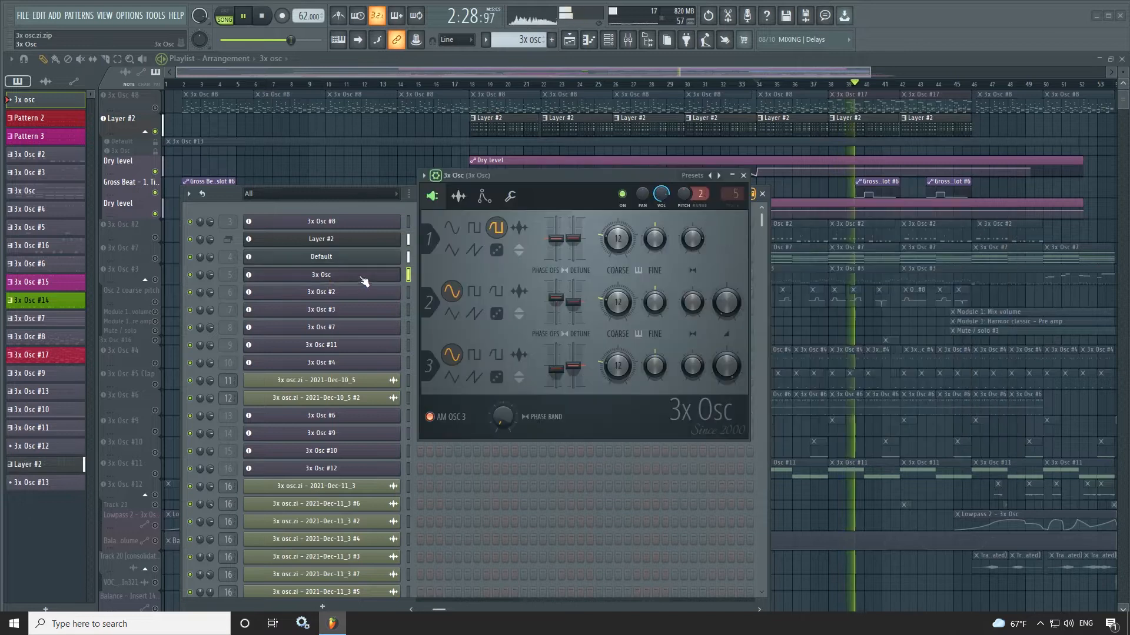
click(484, 197)
click(437, 222)
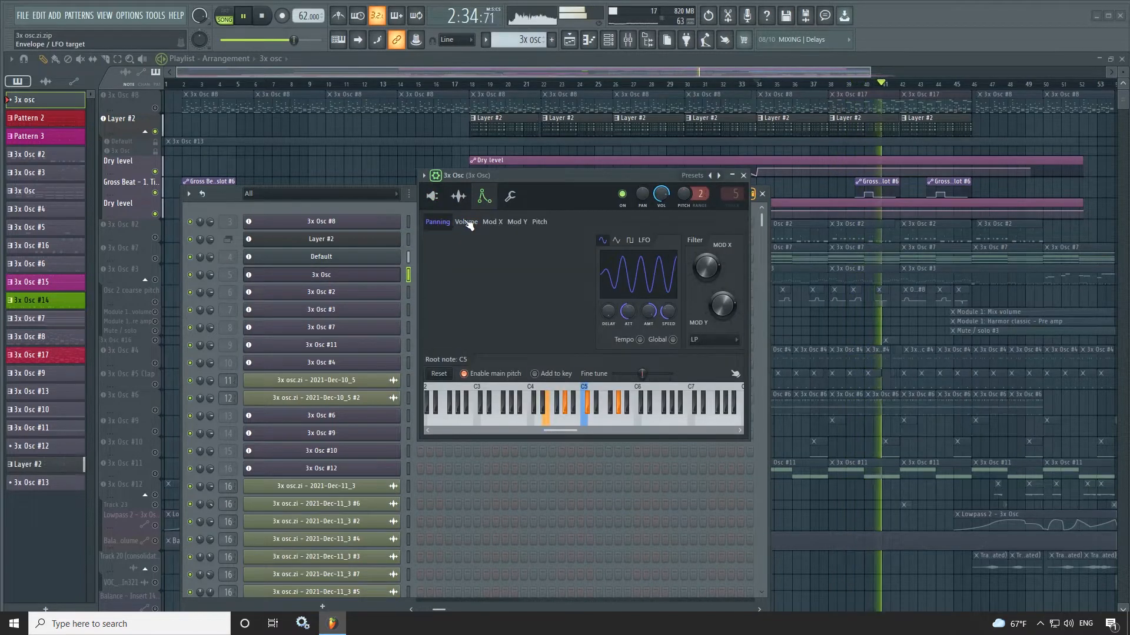
click(465, 222)
click(432, 198)
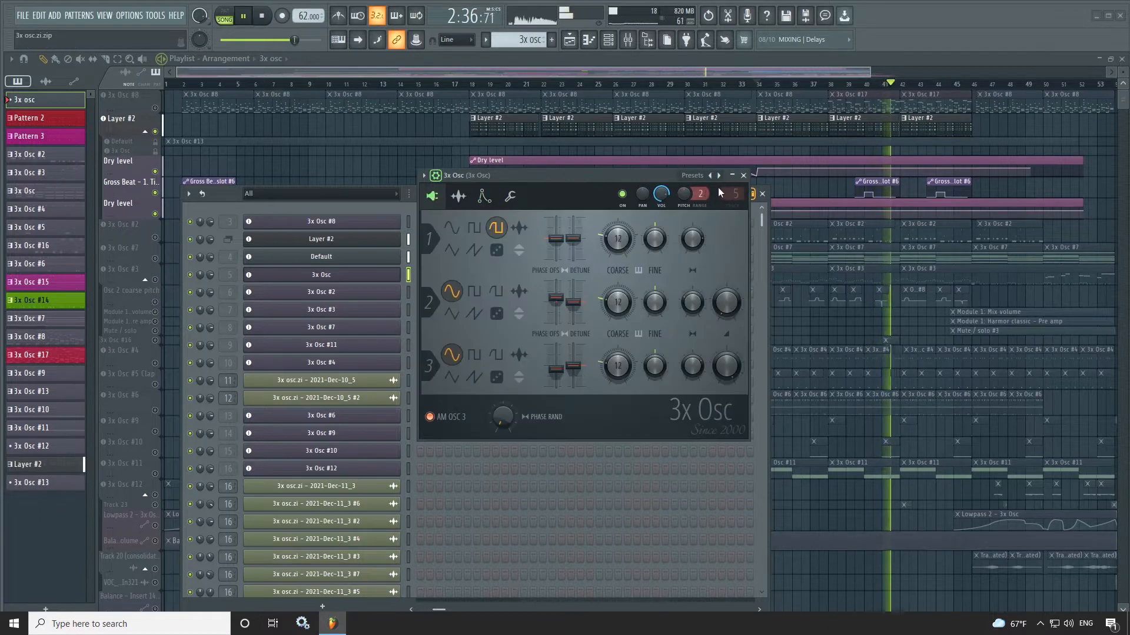
click(743, 175)
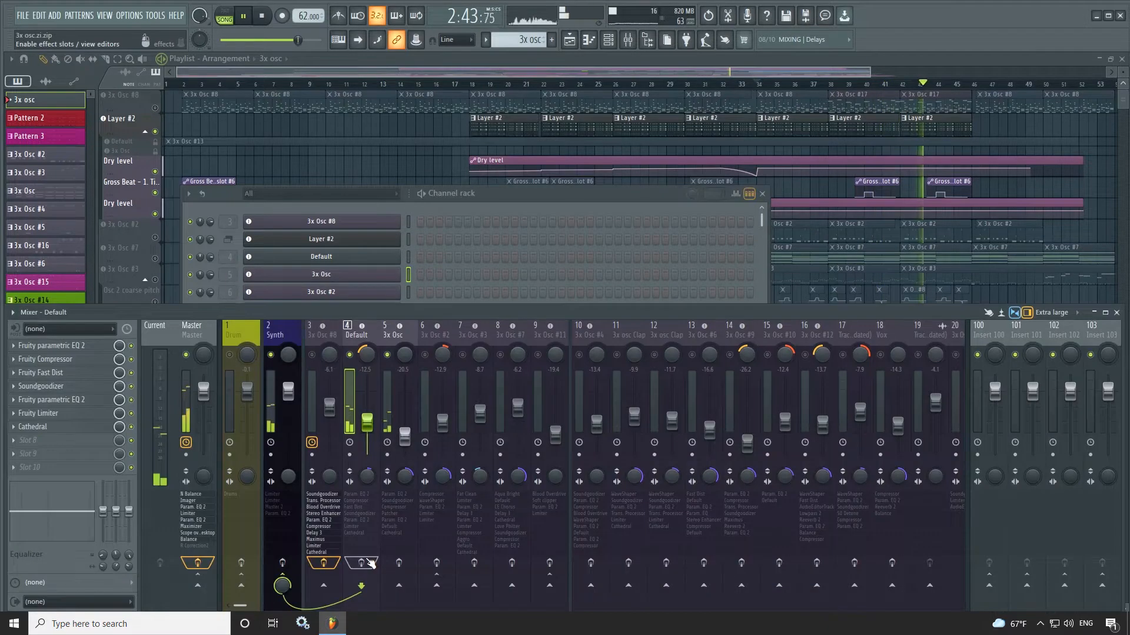
- Enable effects on the Default and 3x Osc mixer tracks and open all seven effects on Default, from Fruity parametric EQ 2 to Cathedral
click(370, 563)
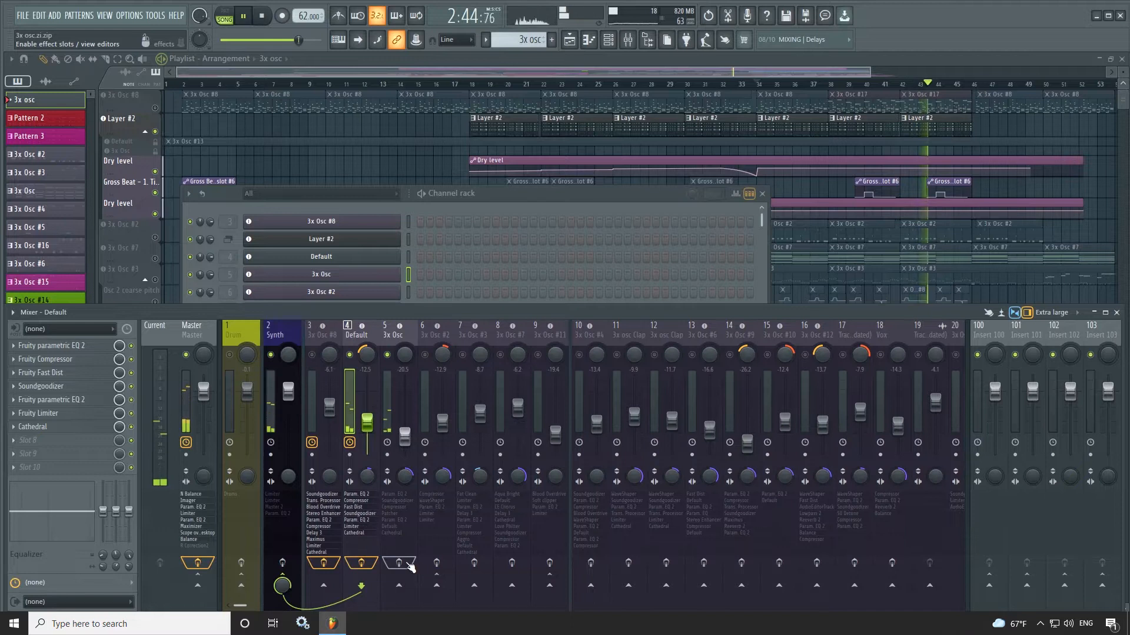
click(408, 565)
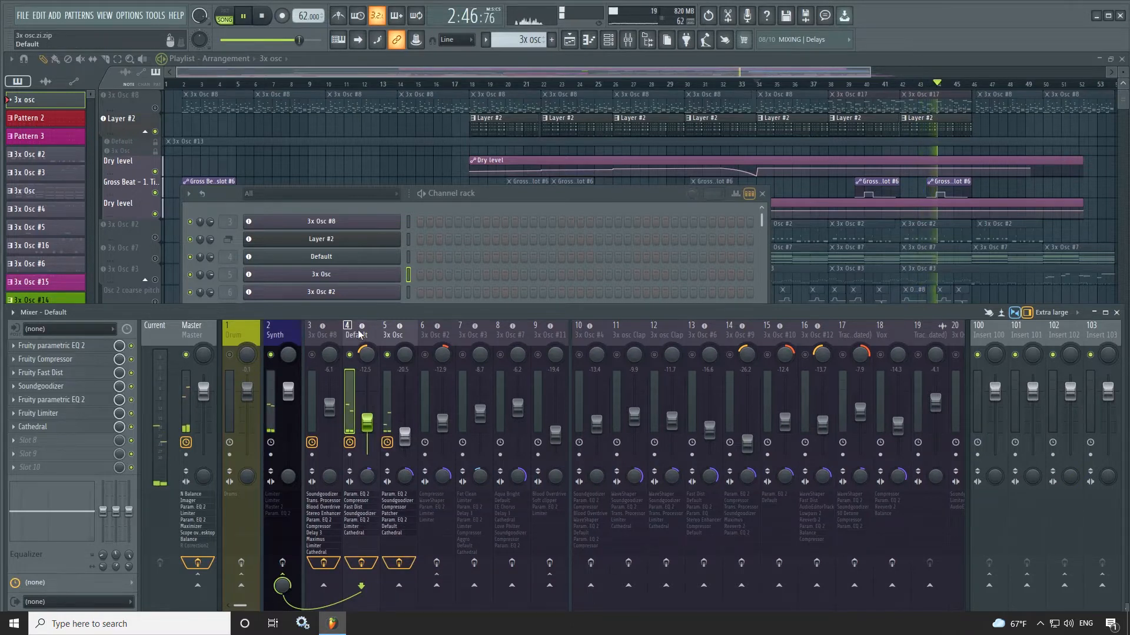
click(59, 346)
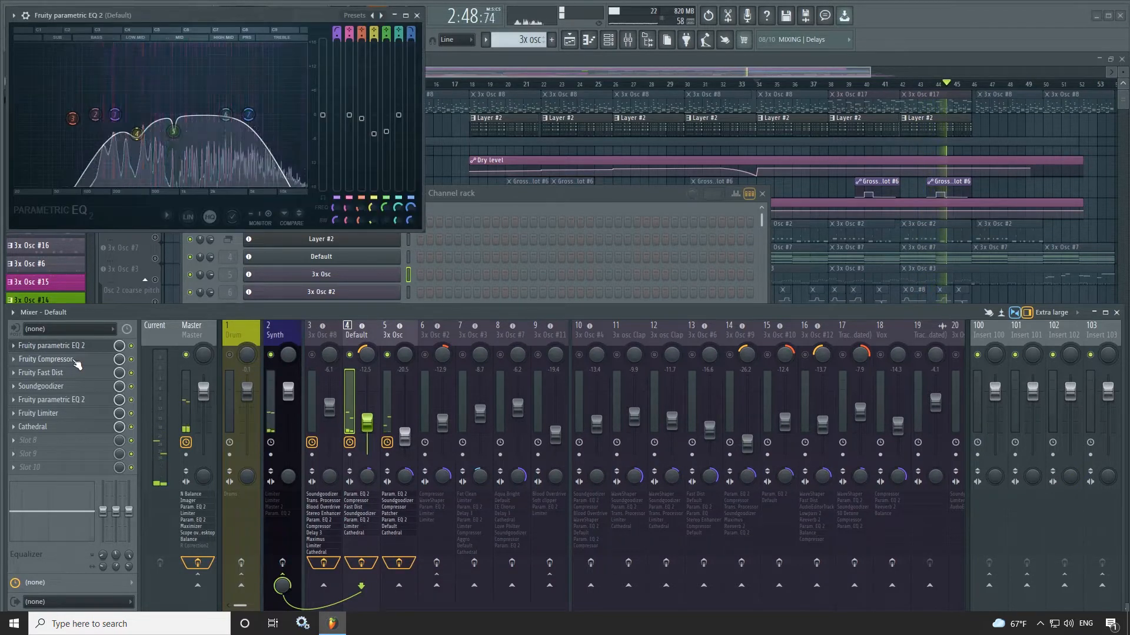
click(77, 360)
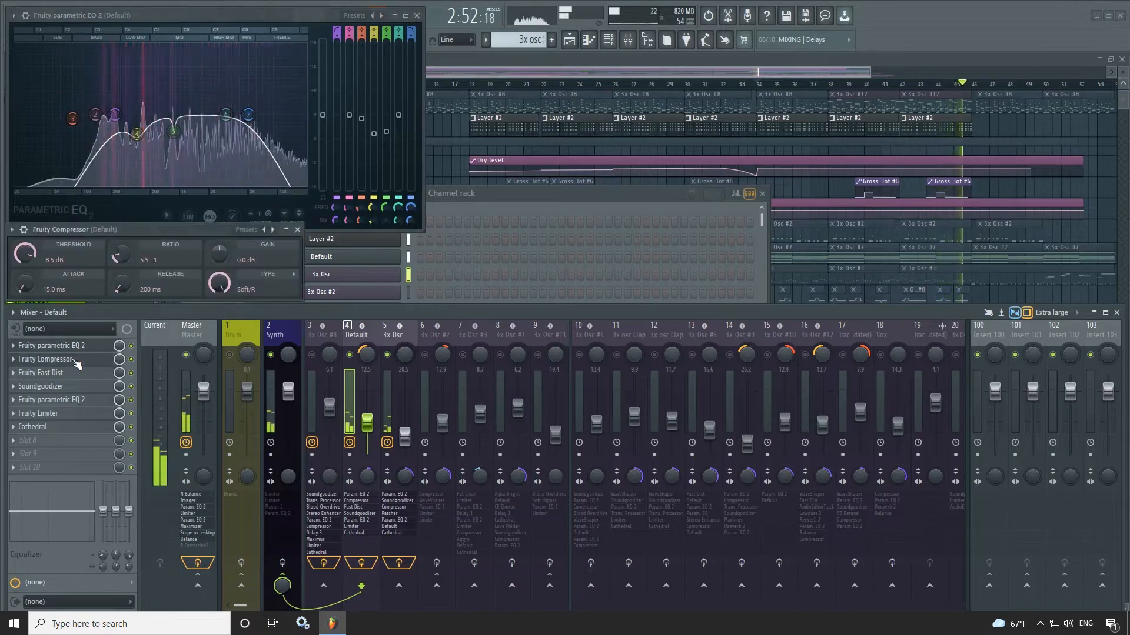
click(81, 373)
click(83, 390)
click(70, 400)
click(65, 414)
click(58, 427)
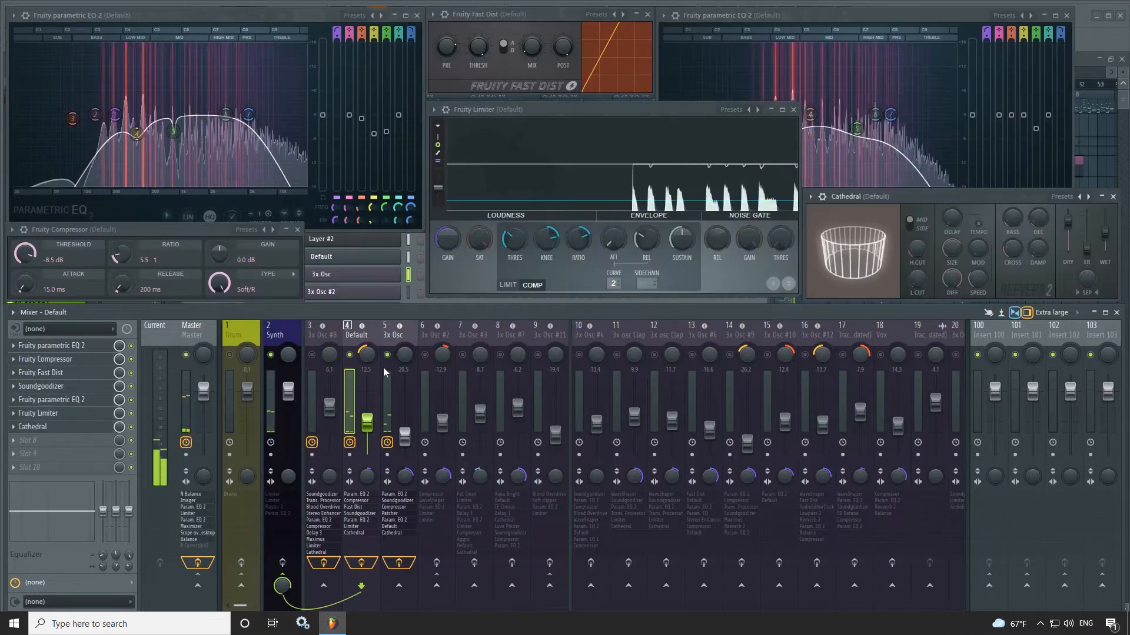
- Open every effect on the 3x Osc mixer track, including the Fruity parametric EQ 2 and Gross Beat inside its Patcher
click(383, 368)
click(58, 346)
click(66, 362)
click(70, 376)
click(76, 389)
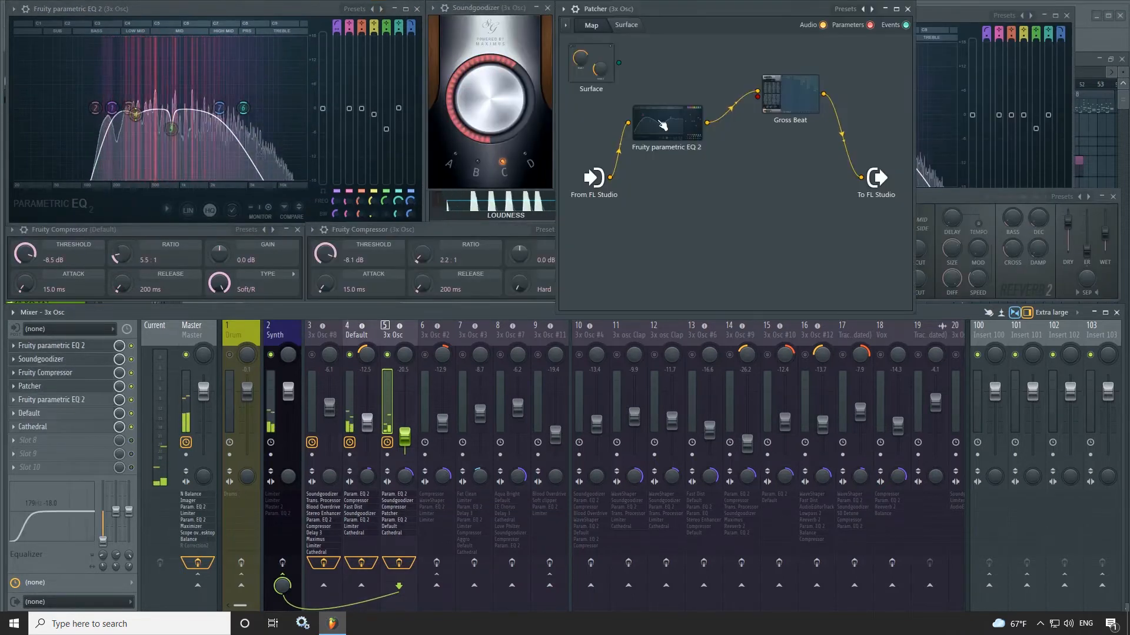
double_click(662, 126)
double_click(785, 99)
click(75, 400)
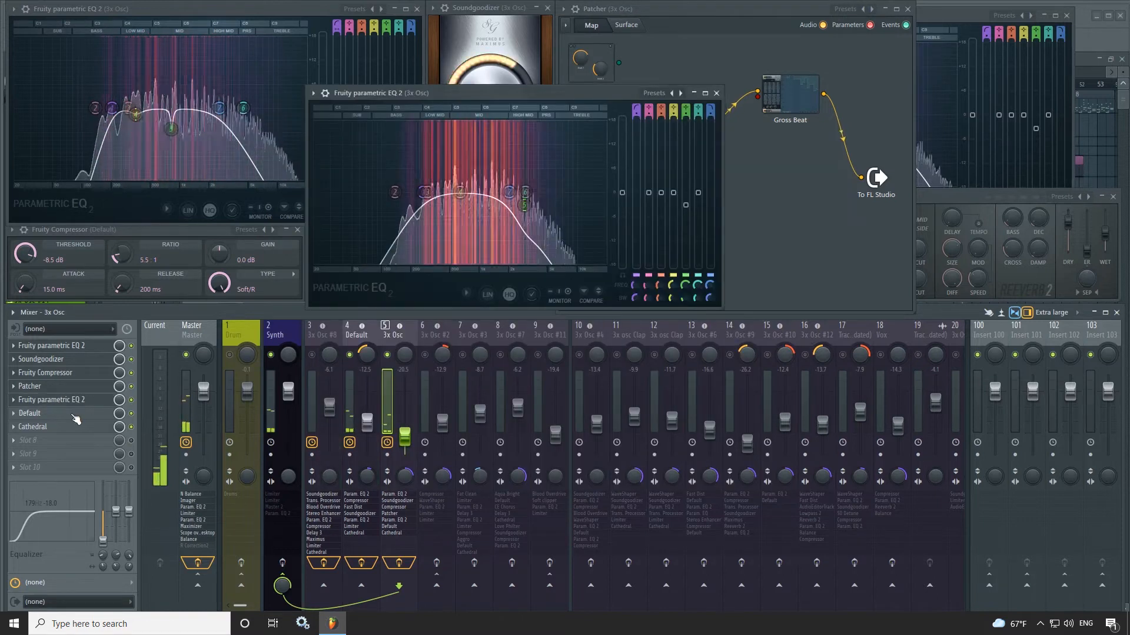
click(75, 414)
click(76, 428)
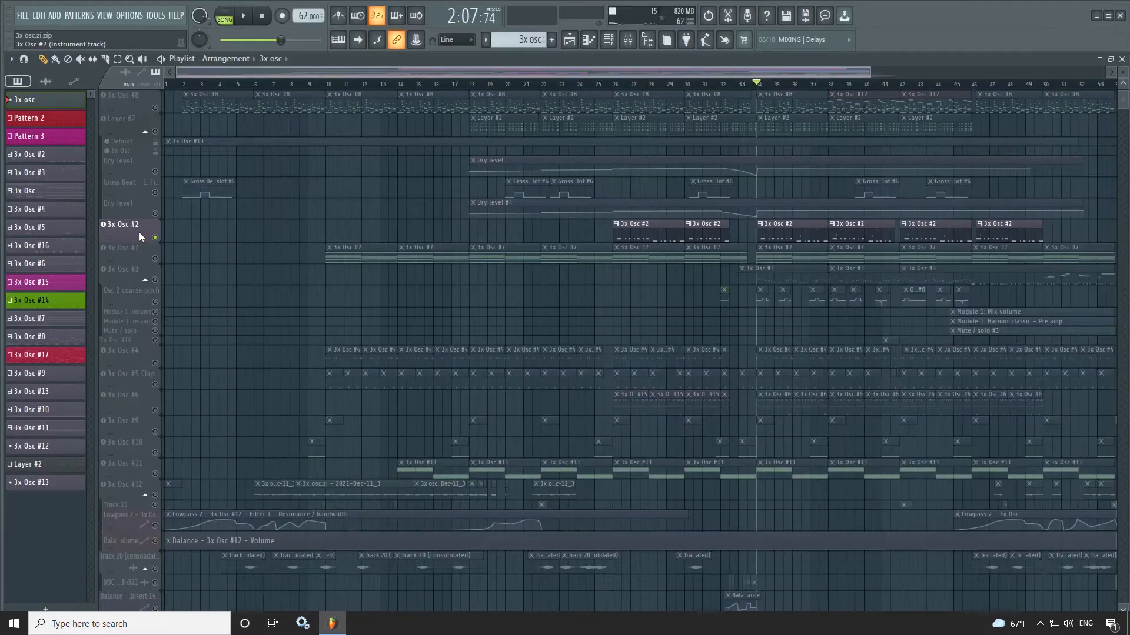
- Play the song with 3x Osc #2 and examine the instrument's oscillators and its Mod Y, volume and panning modulation
key(space)
click(140, 237)
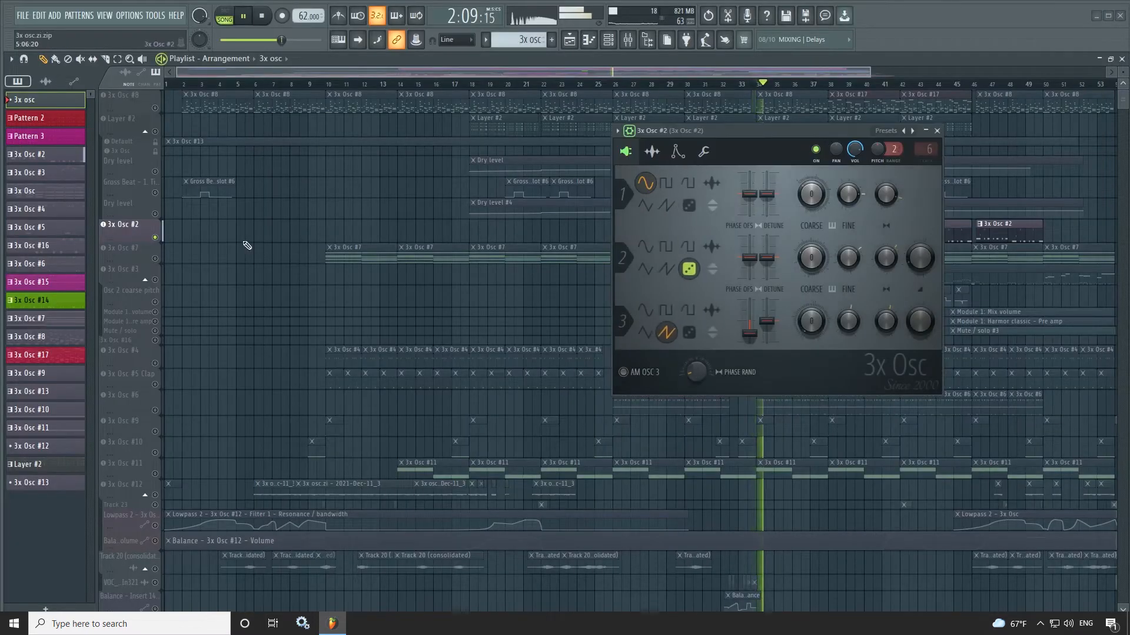
click(608, 40)
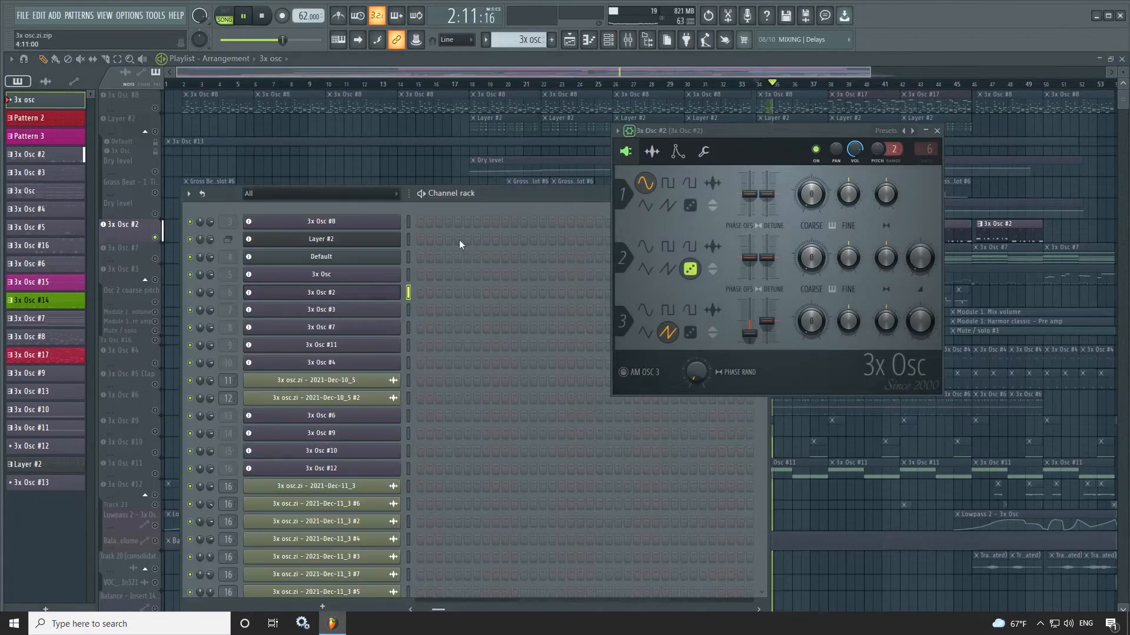
click(374, 292)
click(374, 292)
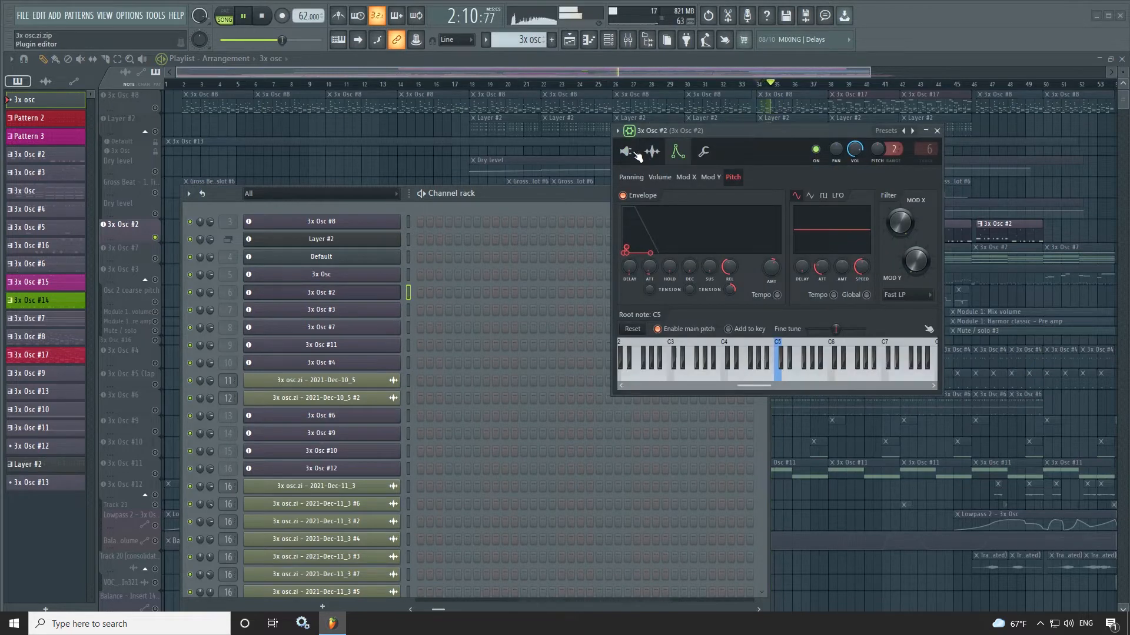
click(714, 178)
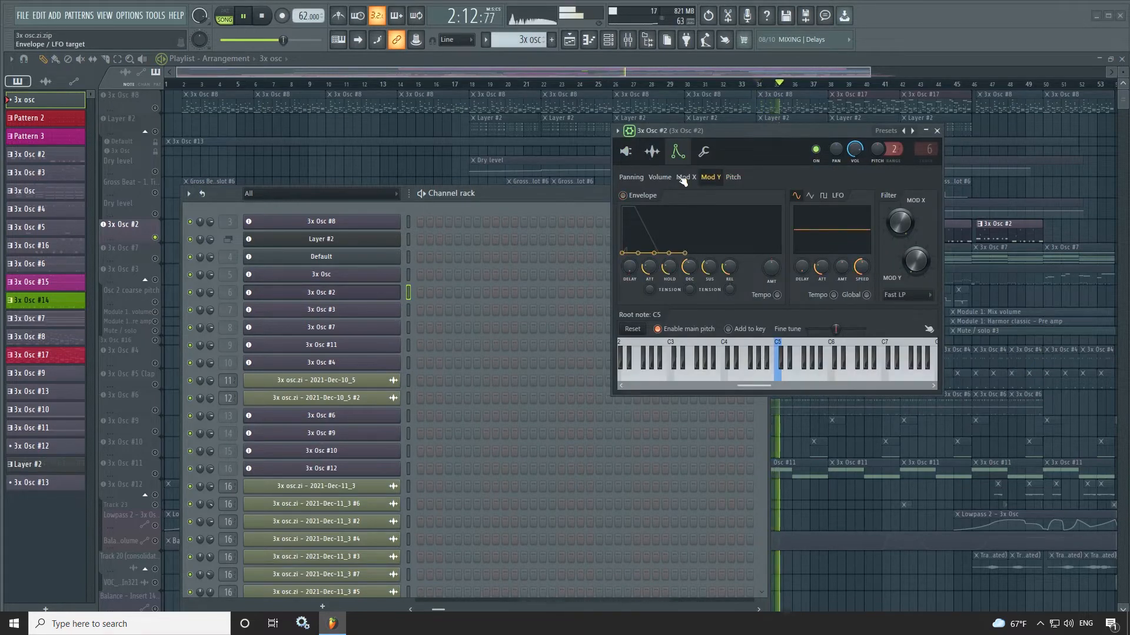
click(665, 178)
click(632, 177)
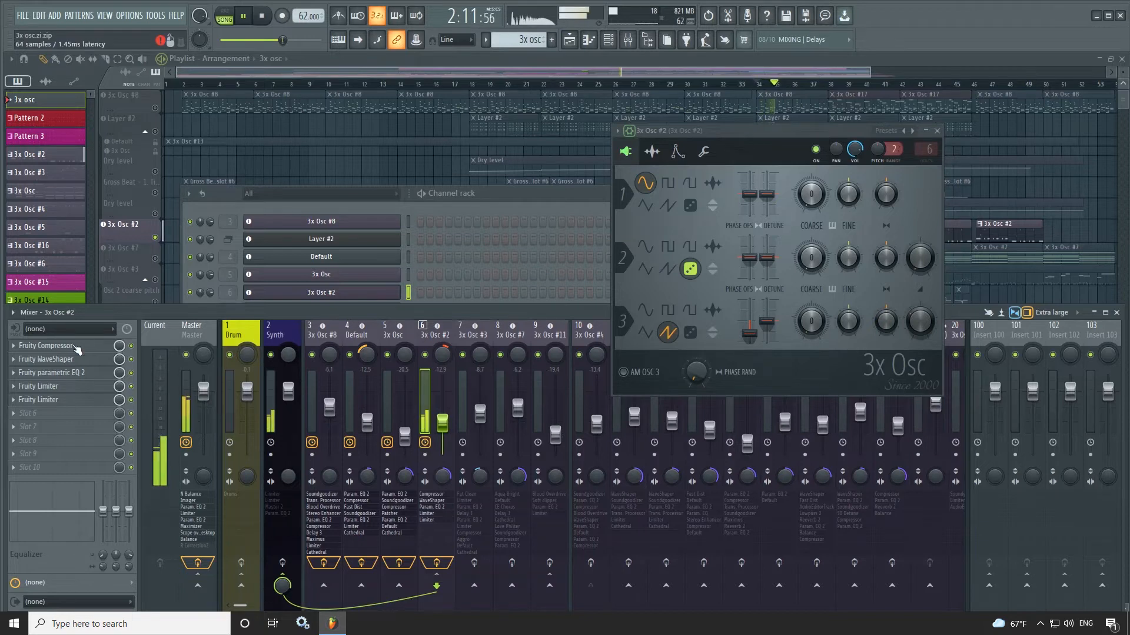
- Open the Fruity Compressor, WaveShaper, parametric EQ 2 and both Limiters on the 3x Osc #2 mixer track
click(97, 346)
click(62, 359)
click(68, 373)
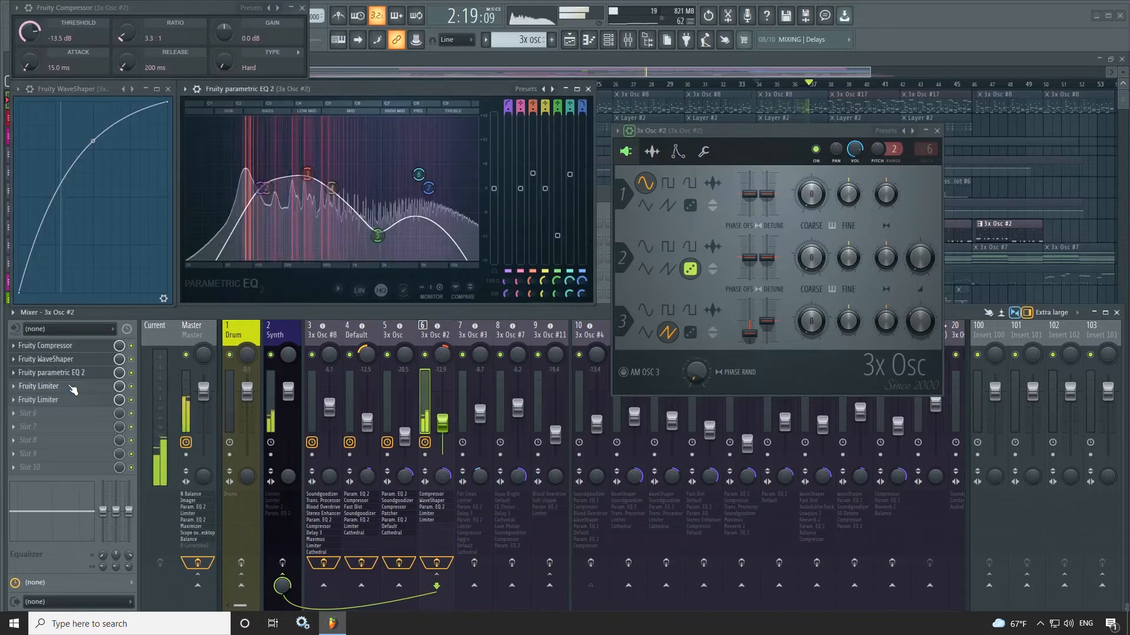
click(73, 387)
click(70, 400)
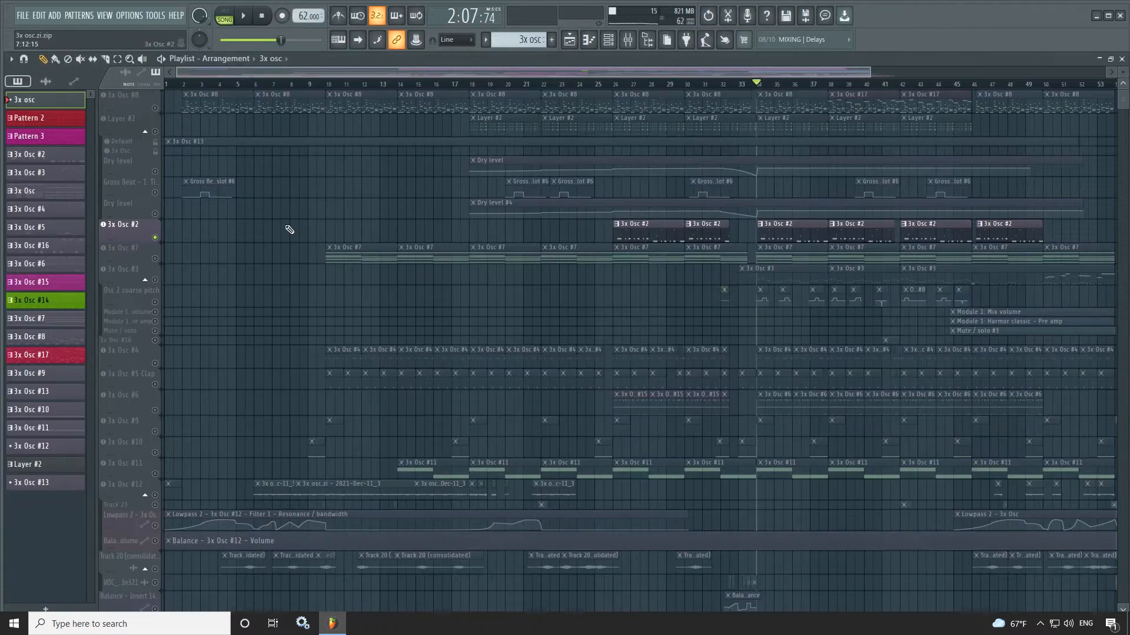
- Solo and play 3x Osc #7, and examine its oscillators and its volume and panning envelope settings
click(157, 254)
key(space)
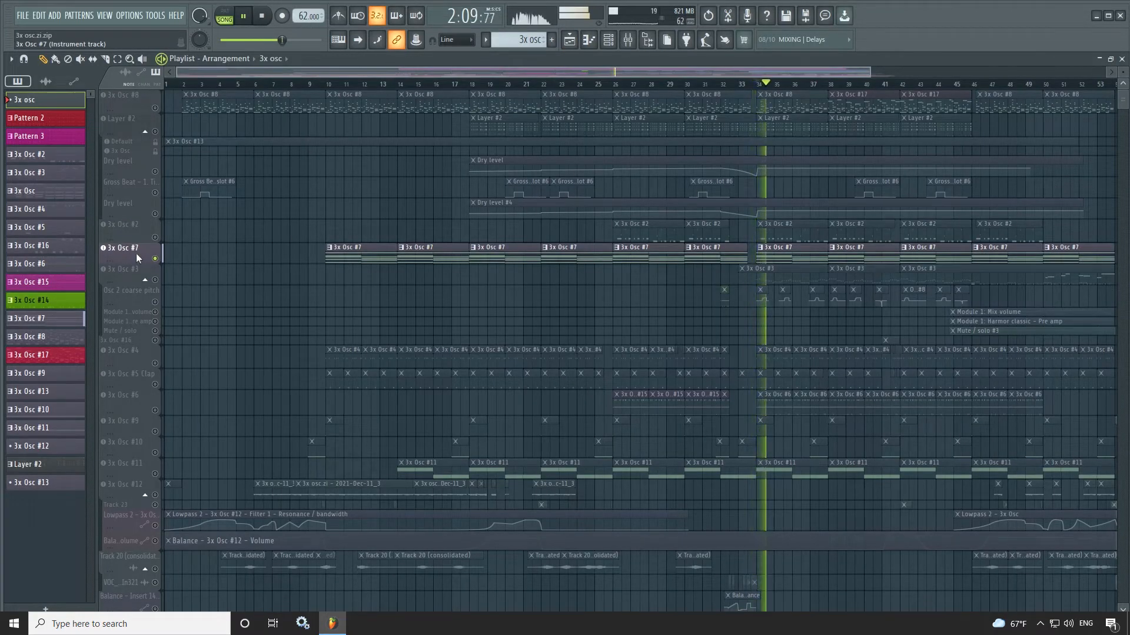
click(135, 257)
key(F6)
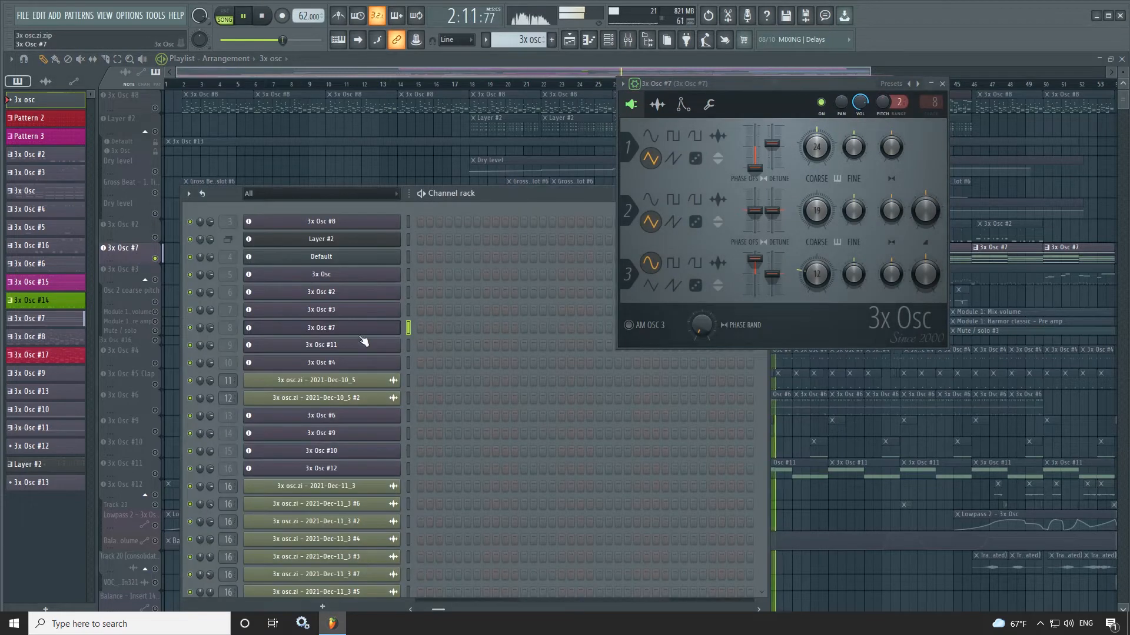
click(682, 106)
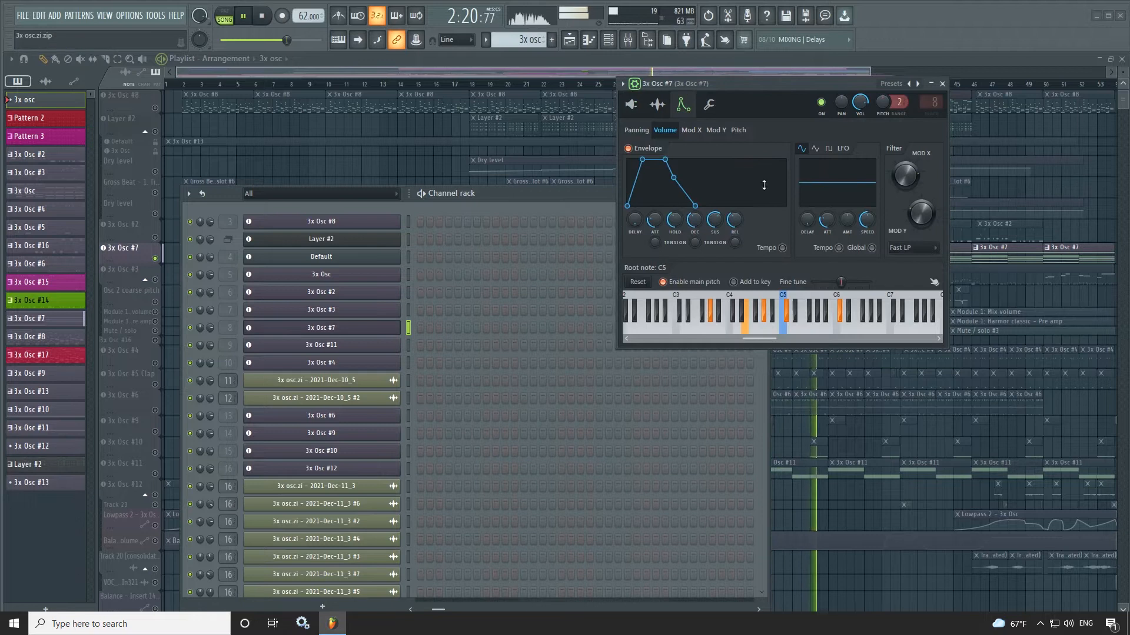
click(643, 132)
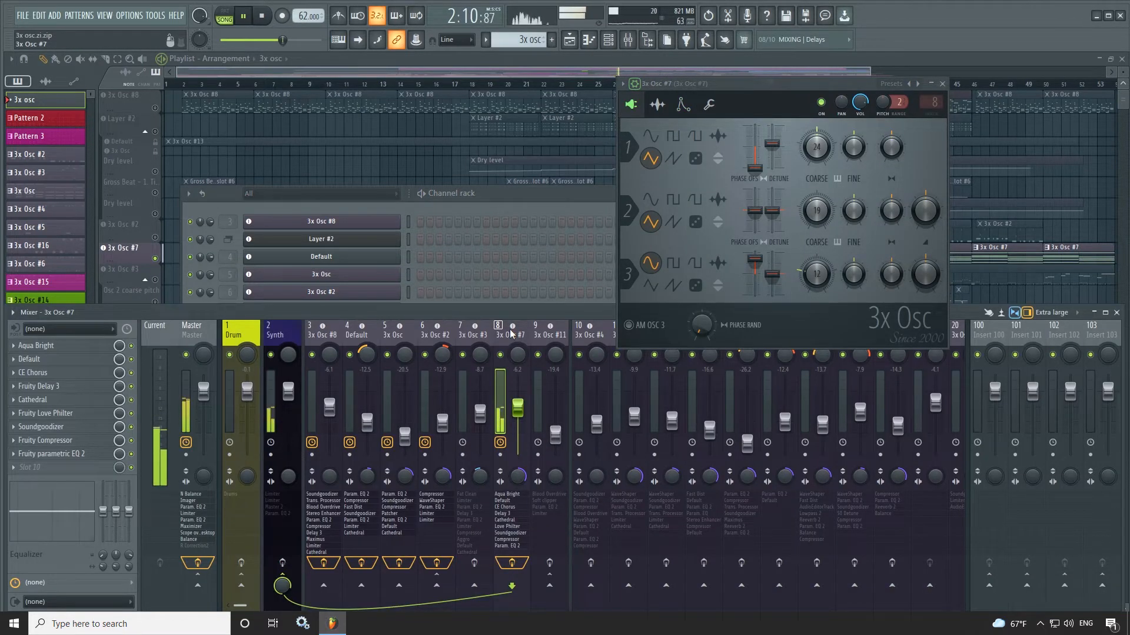
- Open all nine effects on the 3x Osc #7 mixer track, from Aqua Bright to Fruity parametric EQ 2, and return to the playlist
click(66, 348)
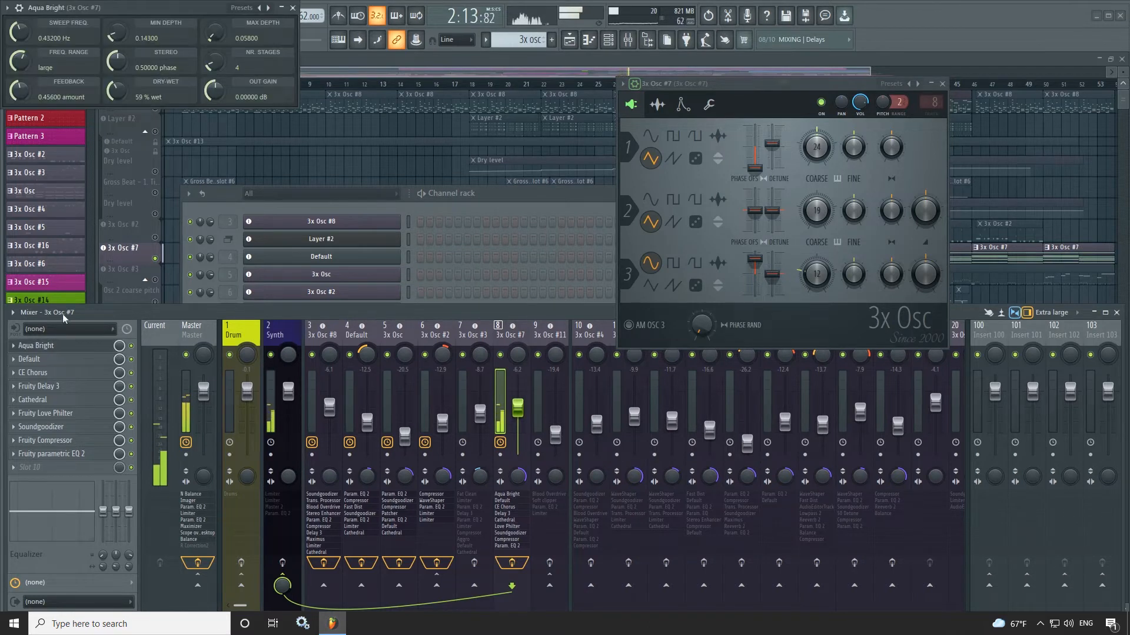
click(69, 360)
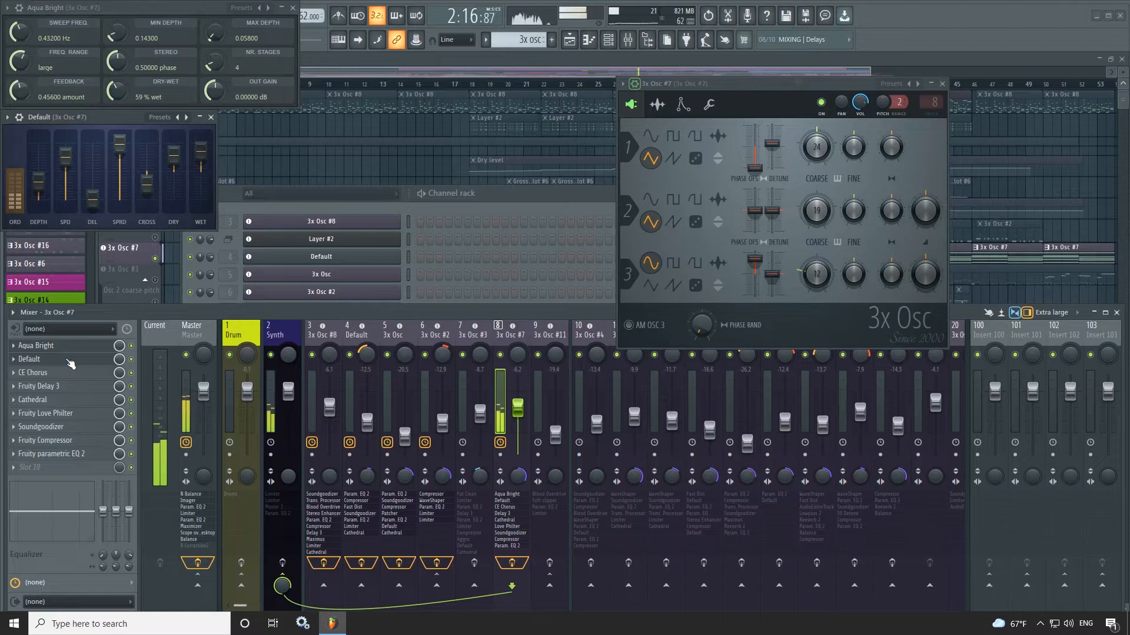
click(75, 374)
click(79, 387)
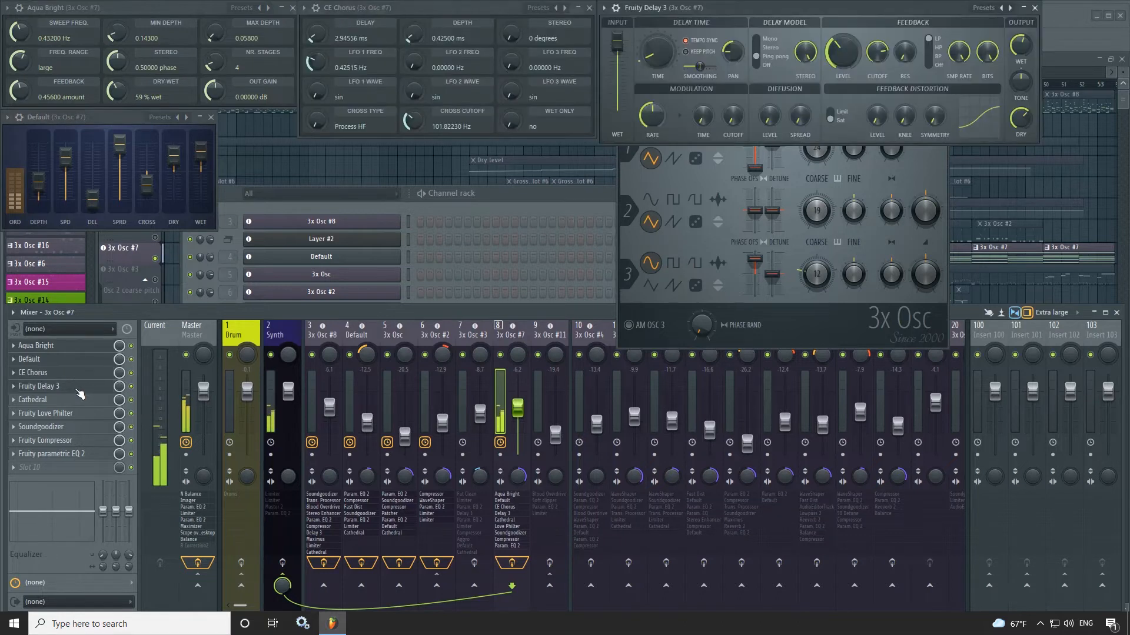
click(73, 402)
click(69, 416)
click(72, 427)
click(75, 440)
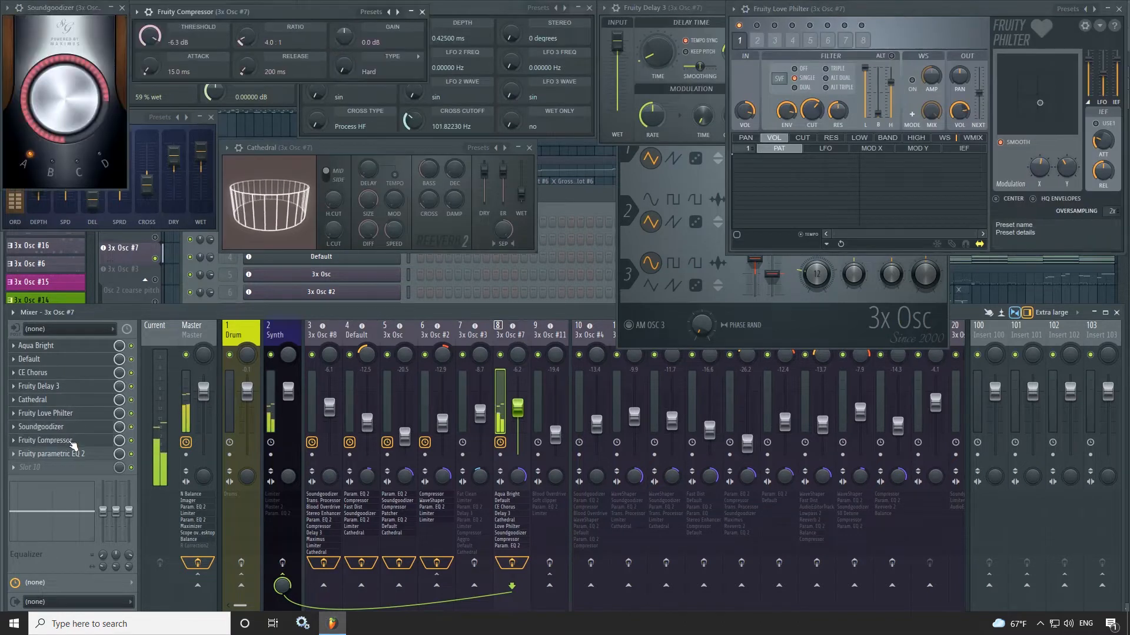
click(82, 454)
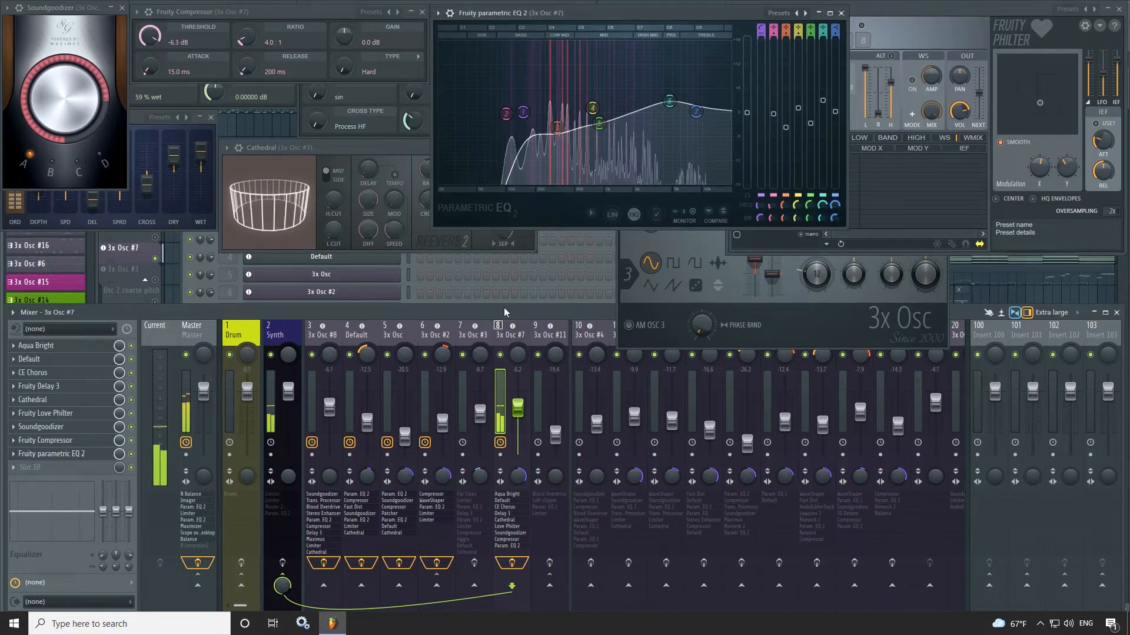
key(F5)
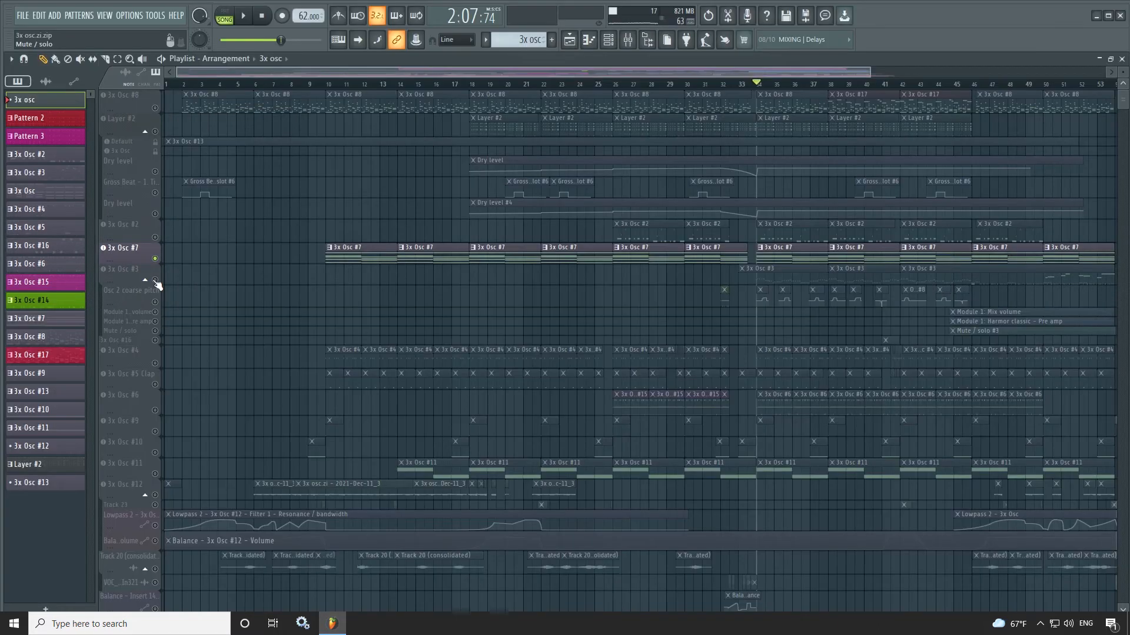
- Play the 3x Osc #3 track with its automation and examine the instrument's oscillators and envelope settings
click(121, 269)
click(627, 49)
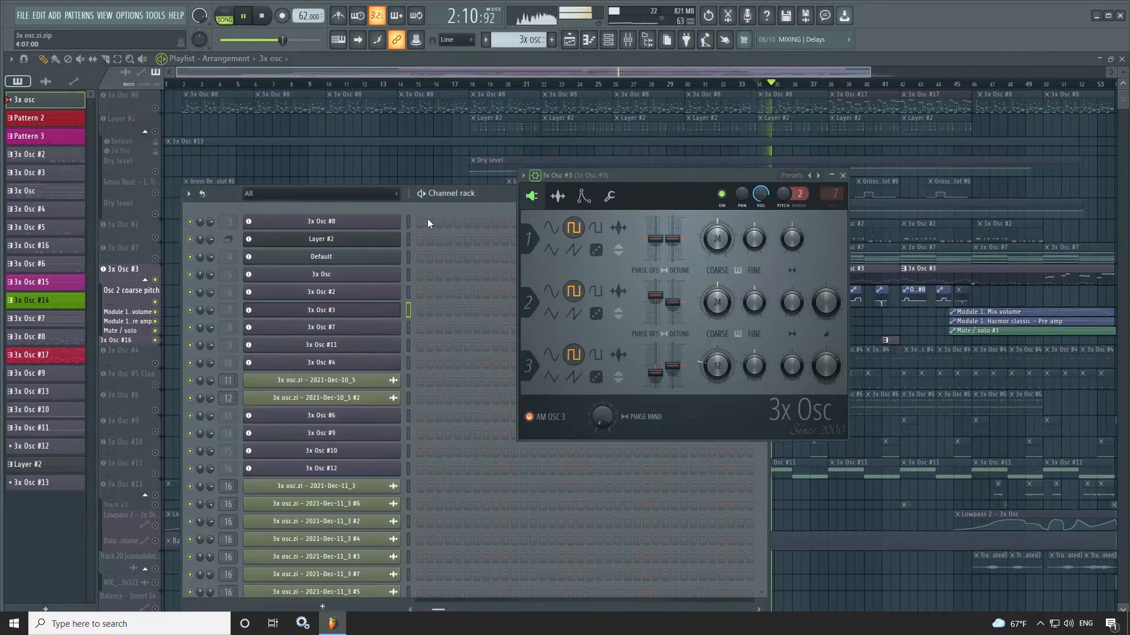
click(321, 313)
click(321, 313)
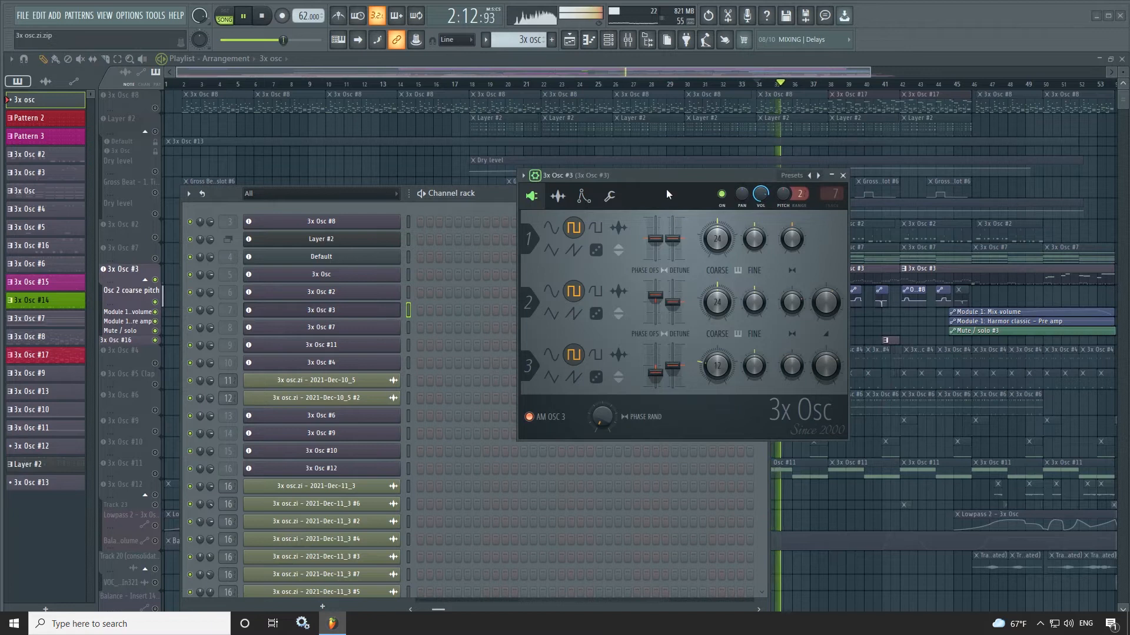
click(585, 196)
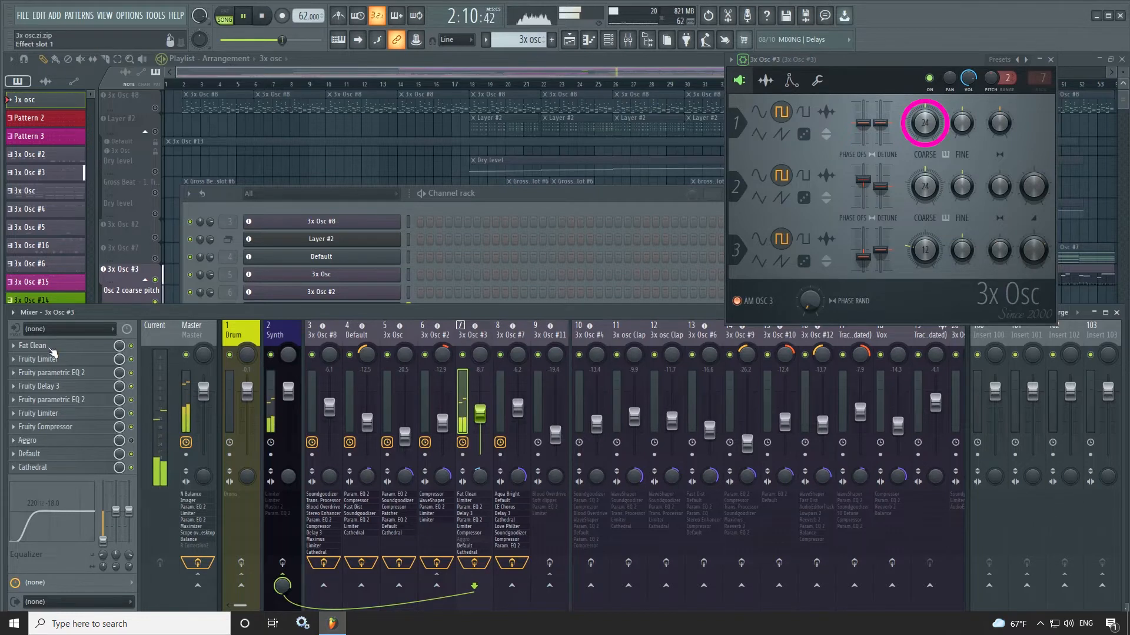
- Open all ten effects on the 3x Osc #3 mixer track, from Fat Clean to Cathedral, and move the Aggro window
click(50, 347)
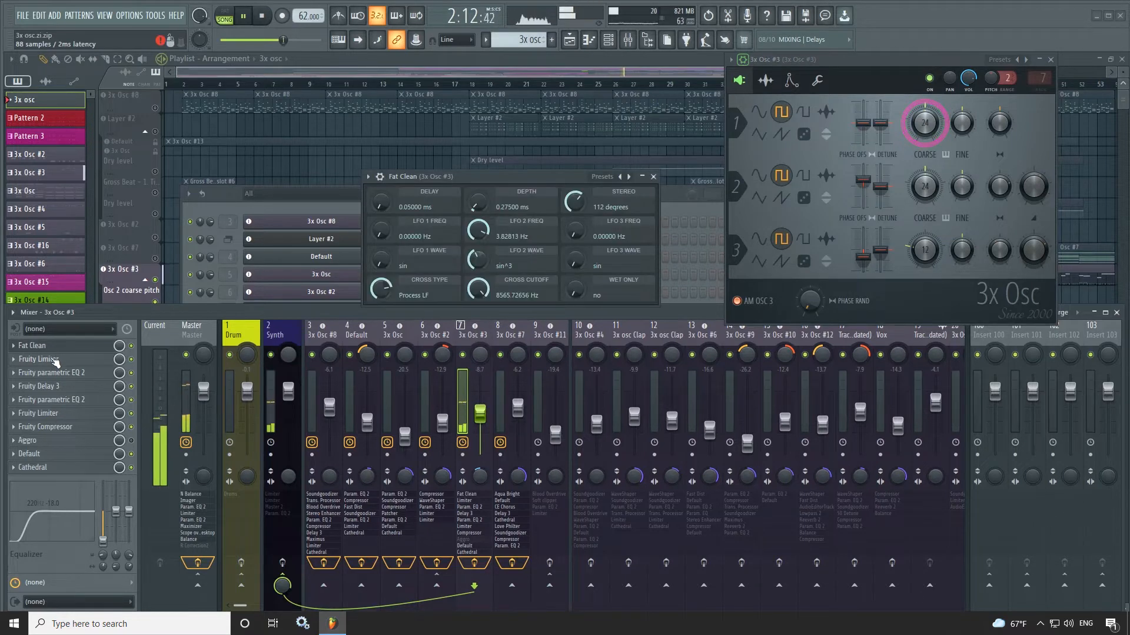
click(53, 361)
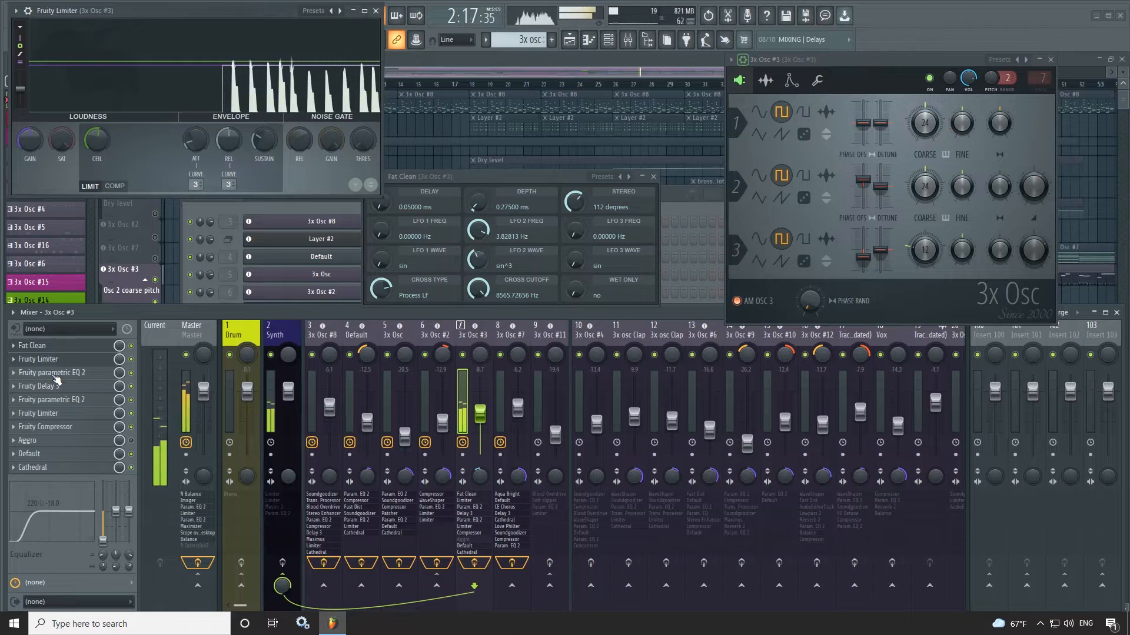
click(59, 372)
click(60, 386)
click(62, 400)
click(54, 413)
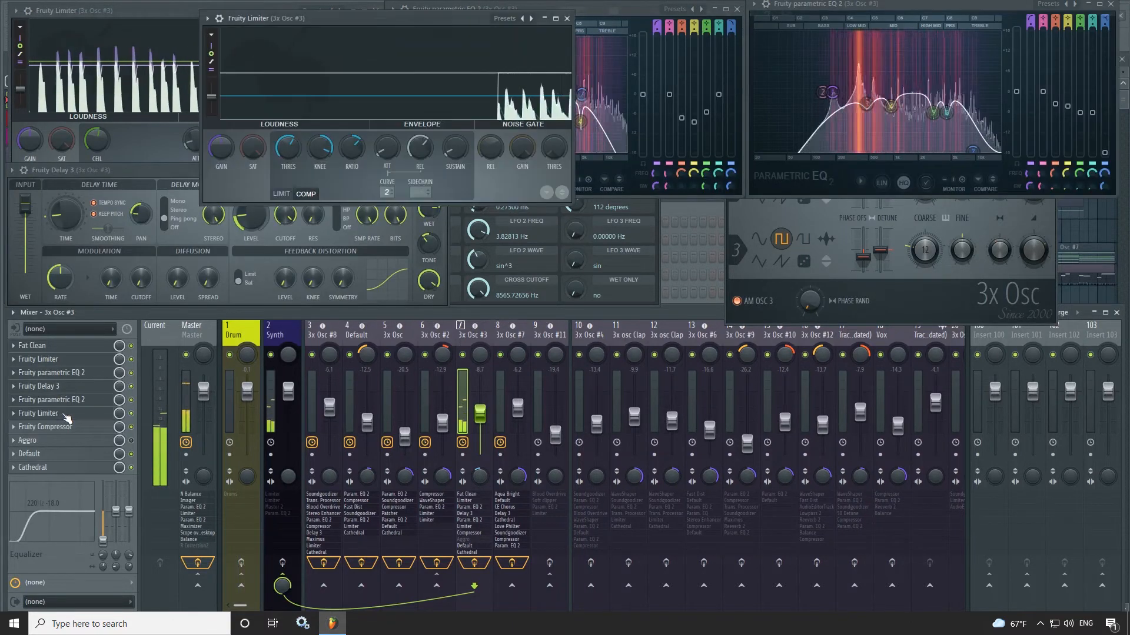
click(56, 426)
click(59, 440)
click(59, 454)
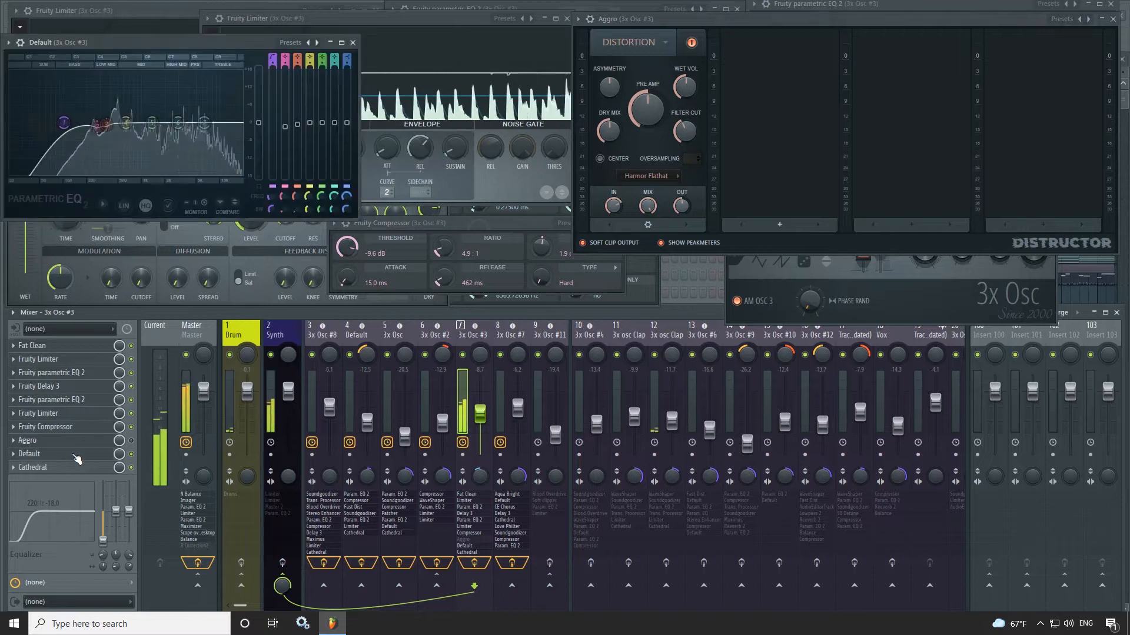
click(59, 467)
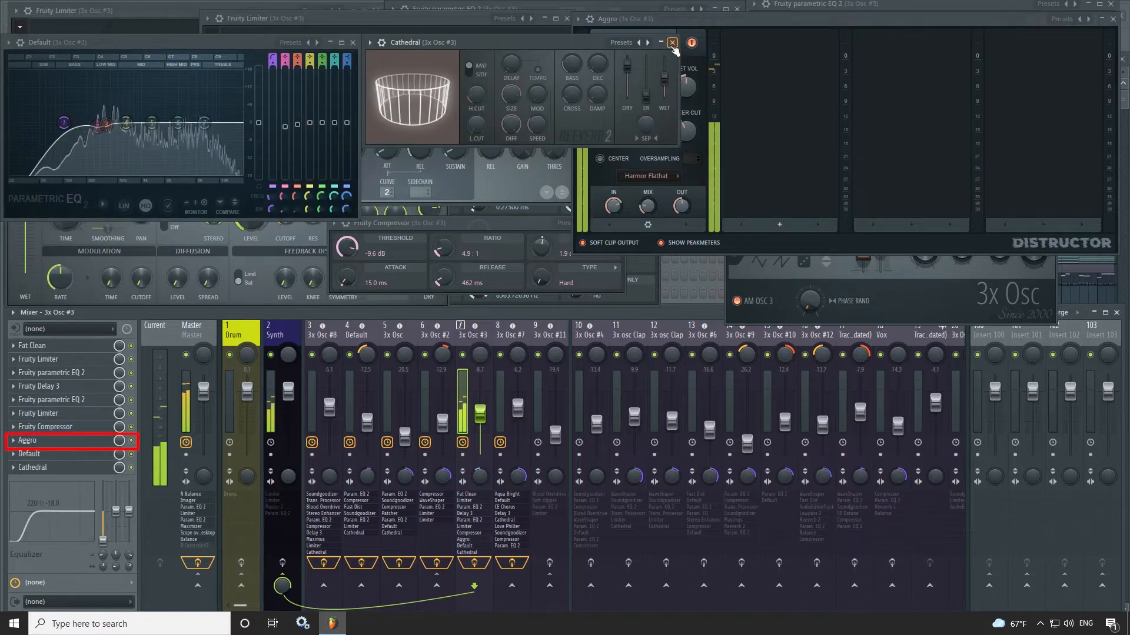
drag(782, 19, 774, 66)
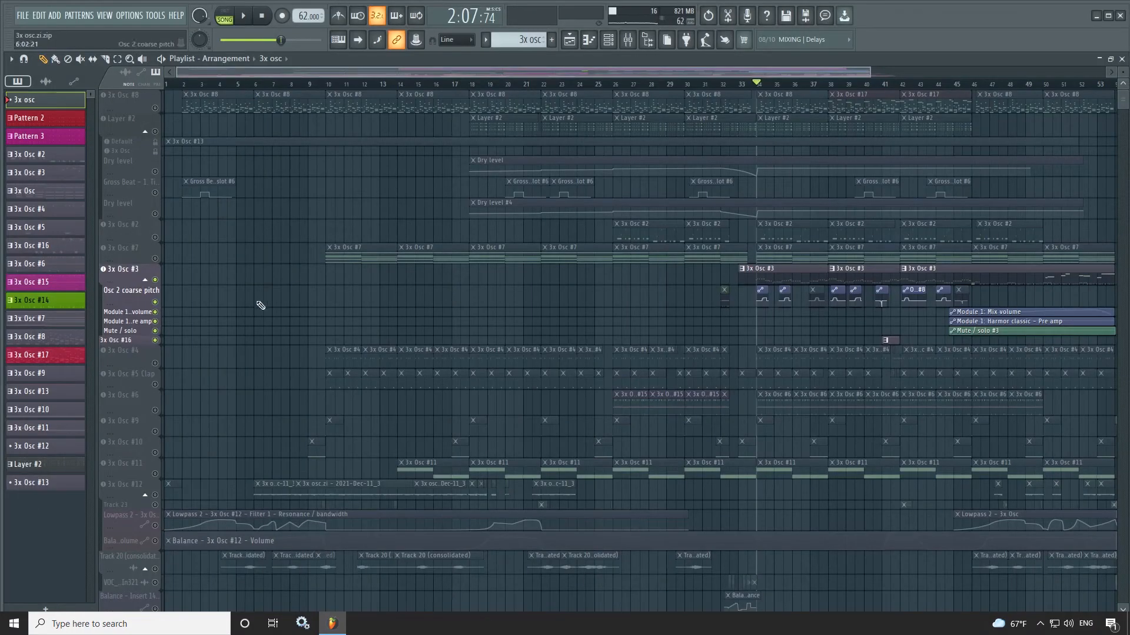
- Solo and play 3x Osc #4, and examine its oscillators, sample settings and envelope settings
click(159, 366)
key(space)
click(152, 360)
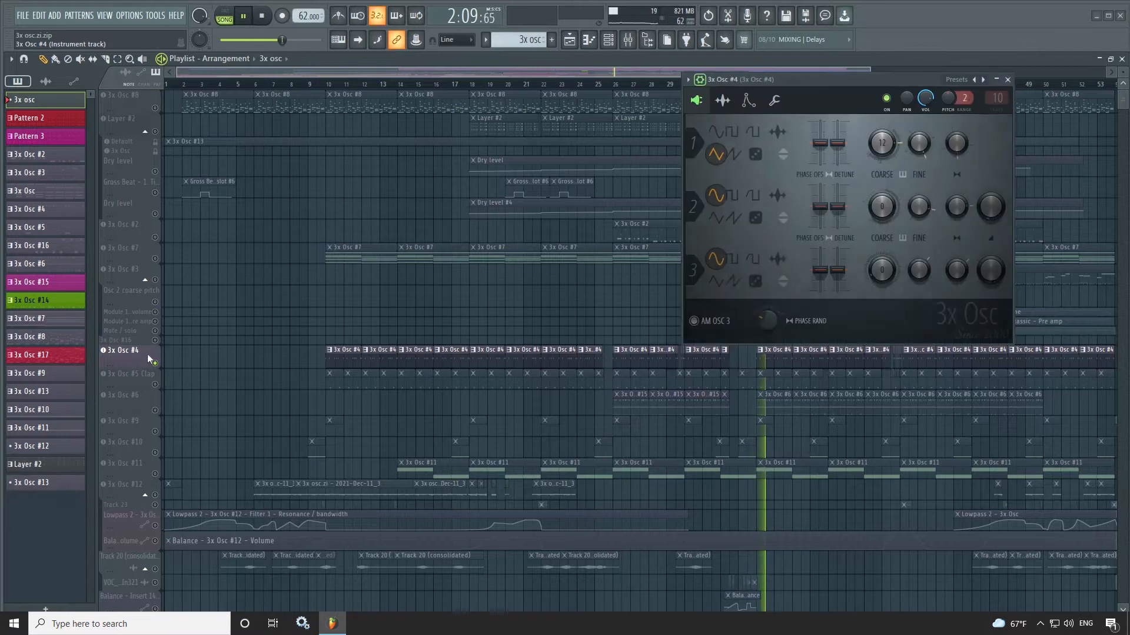
click(608, 42)
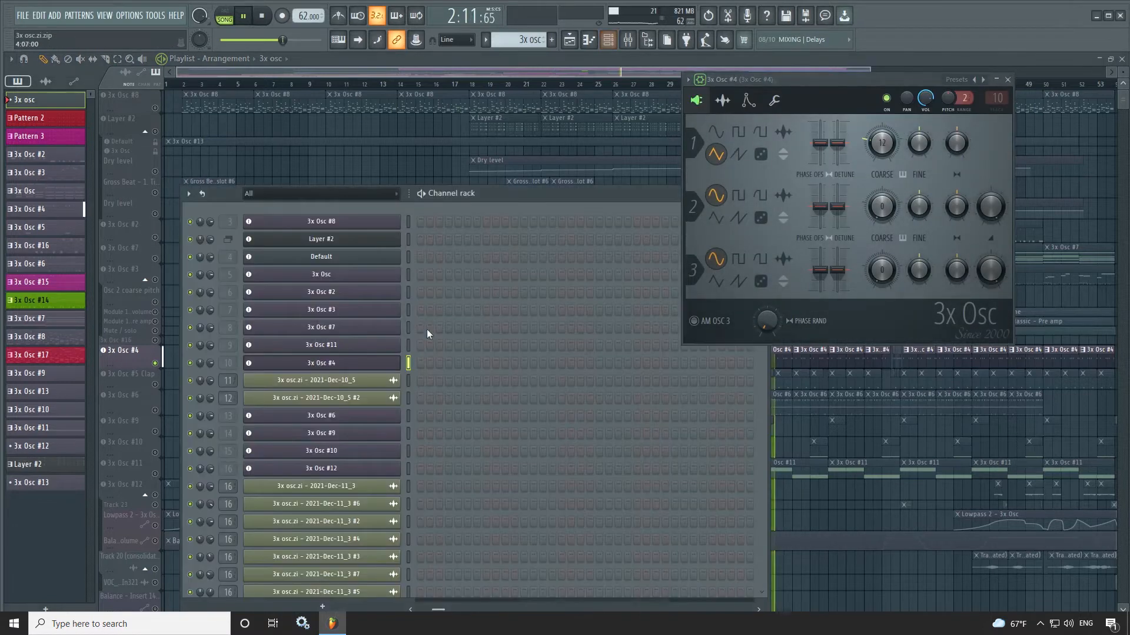
click(359, 365)
click(359, 365)
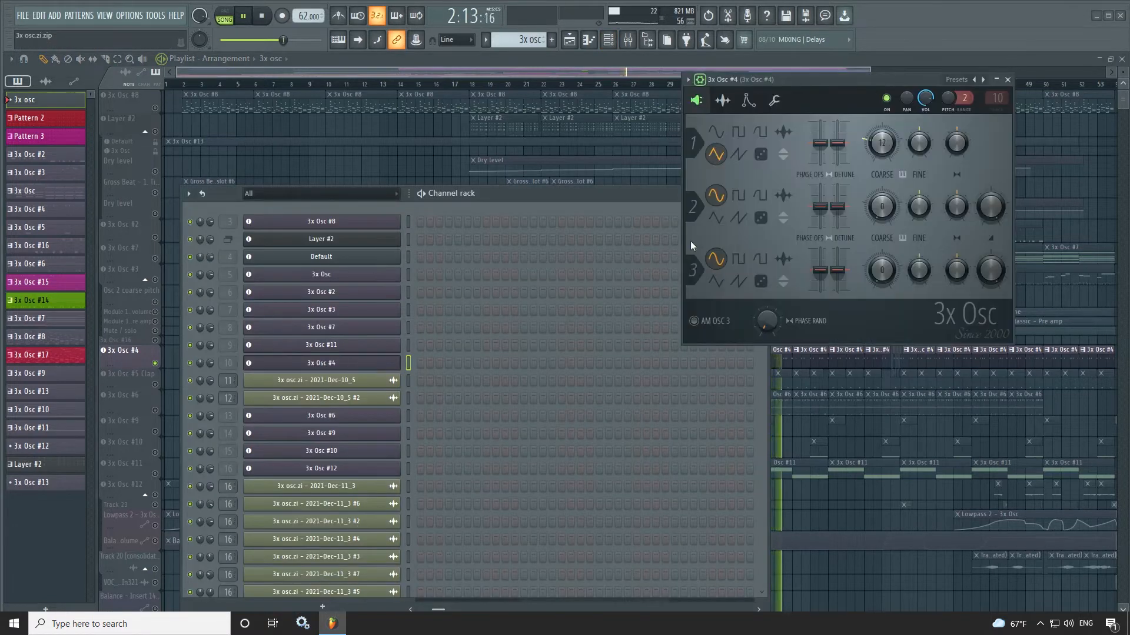
click(727, 106)
click(752, 103)
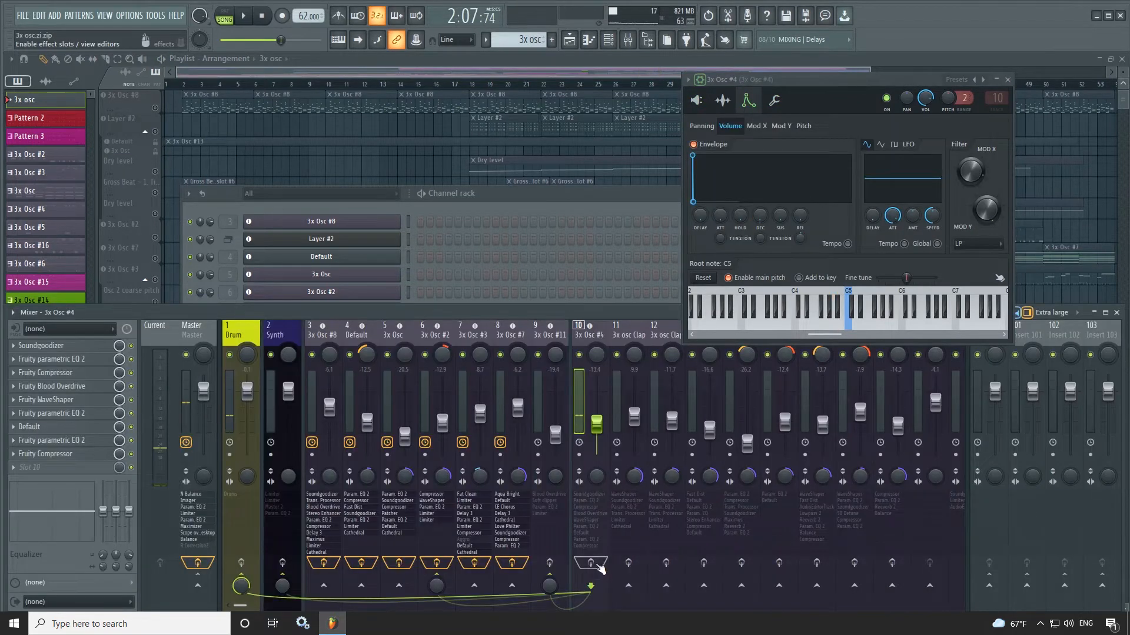
- Enable effects on the 3x Osc #4 mixer track and open all nine, from Soundgoodizer to the last Fruity Compressor
click(590, 563)
key(space)
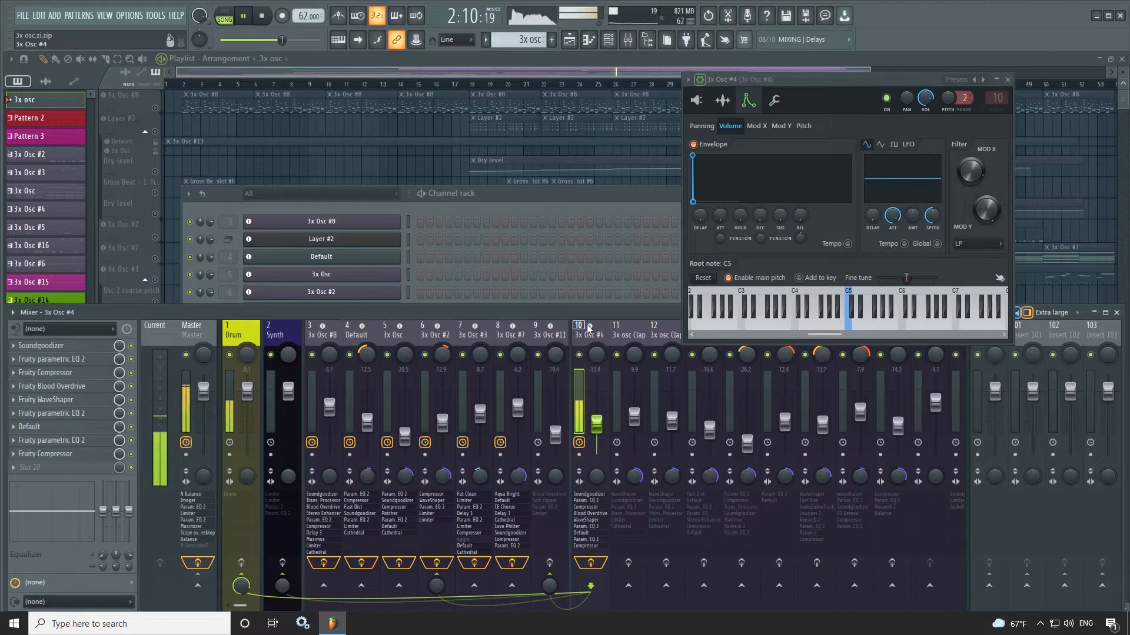
click(59, 346)
click(65, 358)
click(67, 373)
click(70, 386)
click(72, 399)
click(76, 413)
click(71, 427)
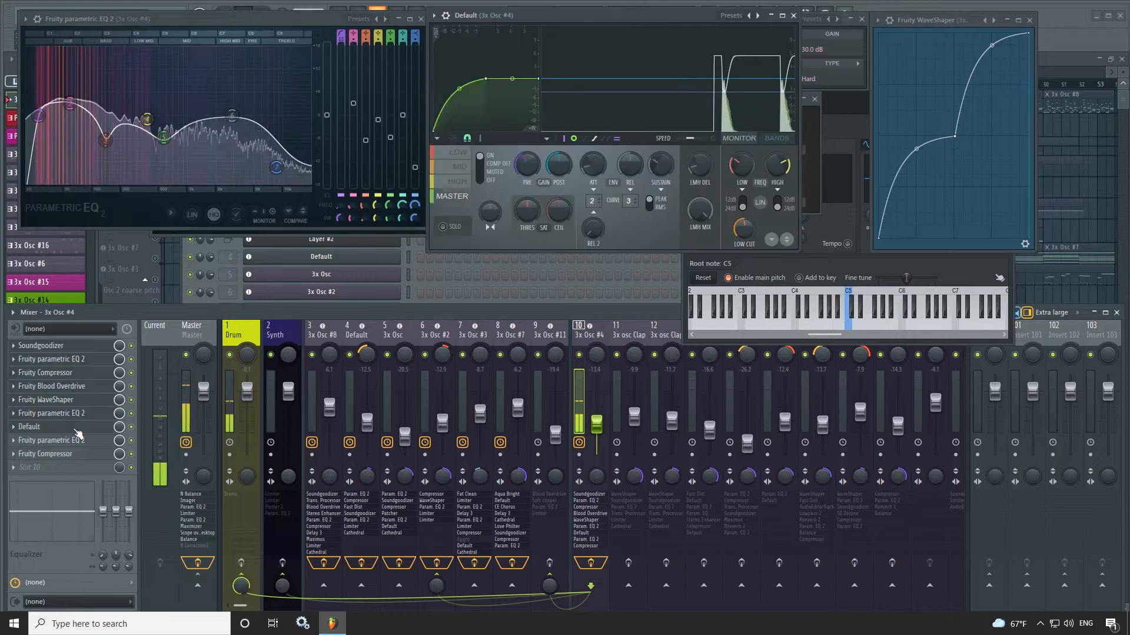
click(65, 440)
click(59, 454)
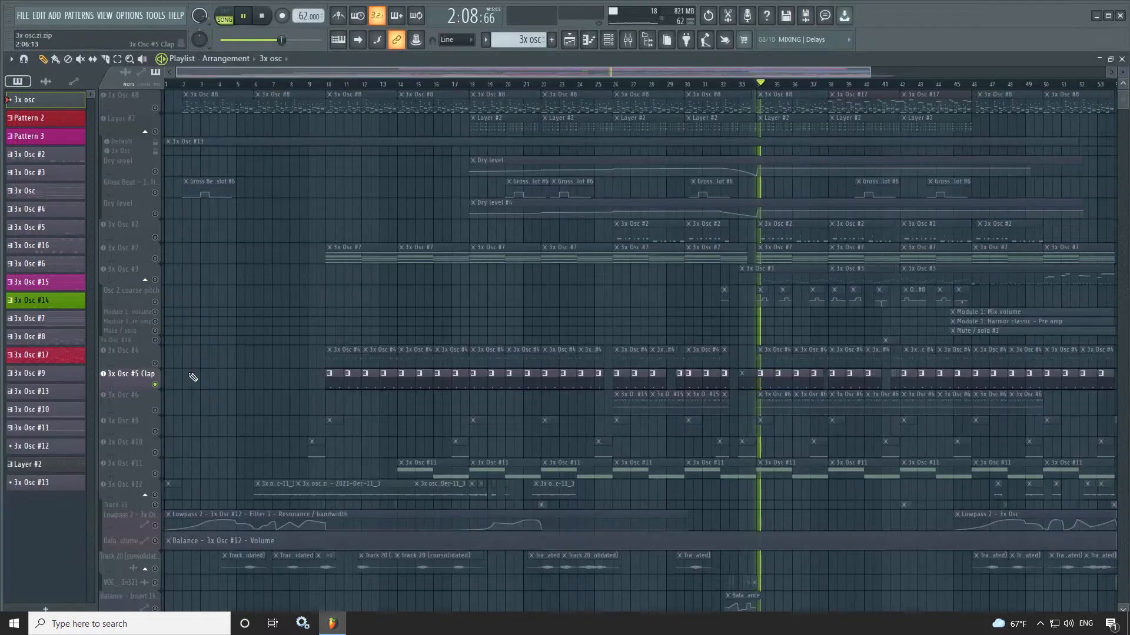
- Open the 3x Osc #5 Clap instrument during playback and examine its volume envelope and oscillators
click(124, 382)
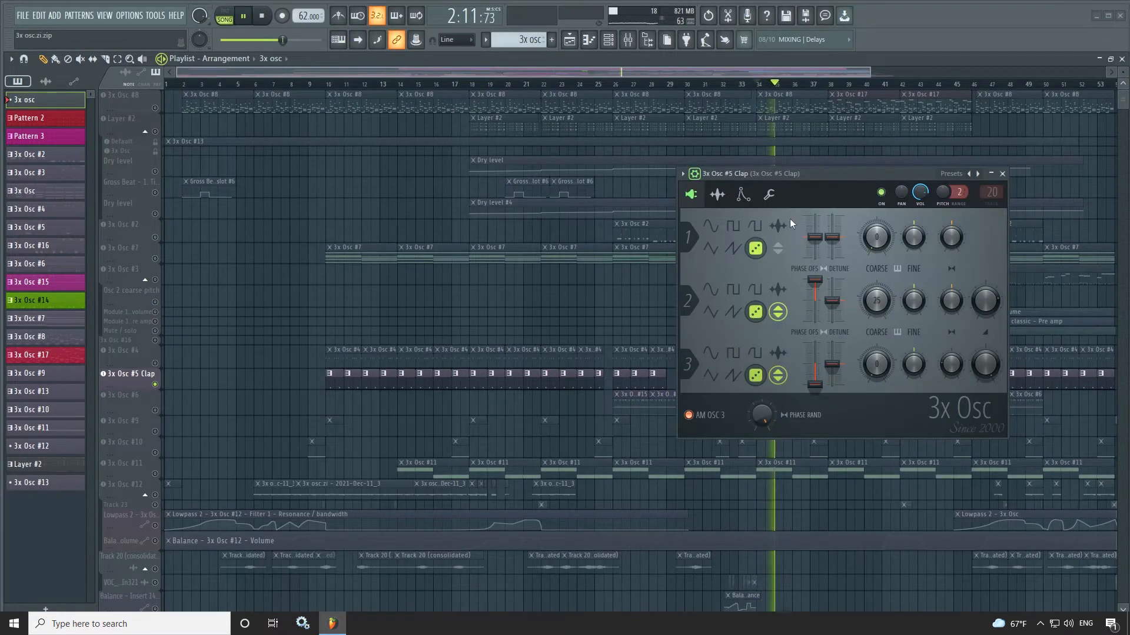
click(742, 196)
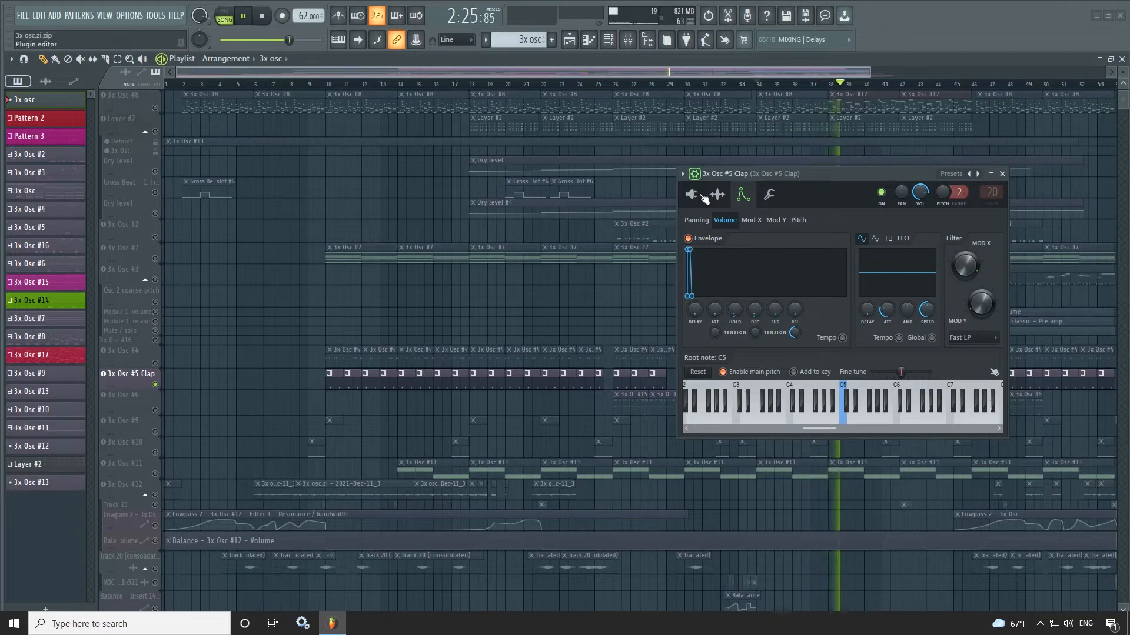
click(692, 195)
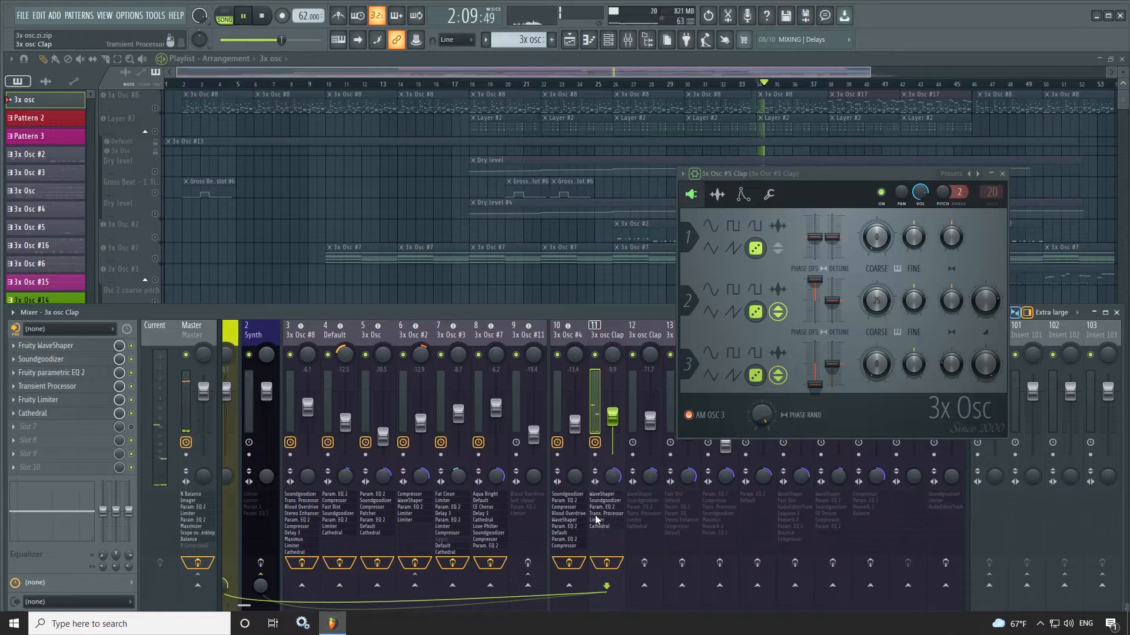
- Open all six effects on the 3x osc Clap mixer track, from Fruity WaveShaper to Cathedral
click(54, 348)
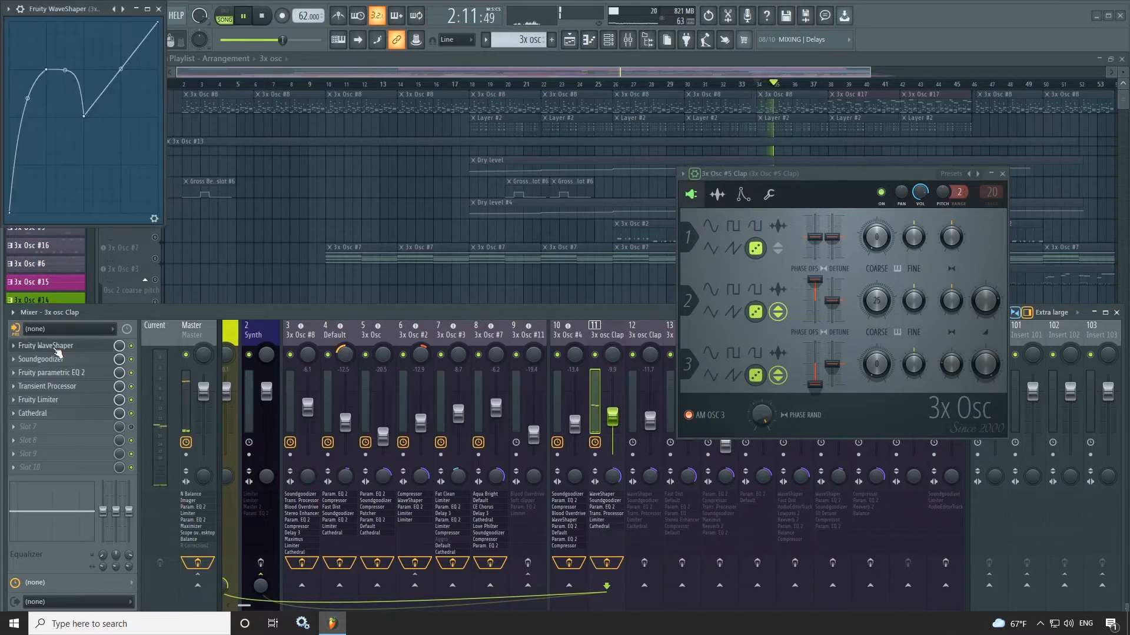
click(58, 359)
click(59, 372)
click(61, 386)
click(63, 400)
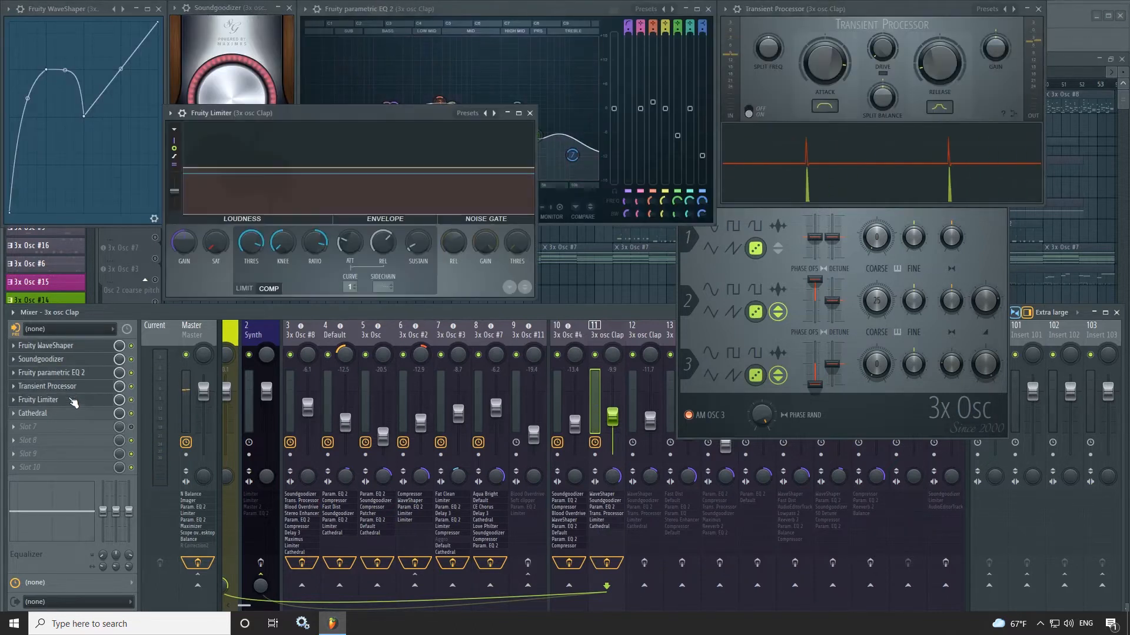
click(65, 414)
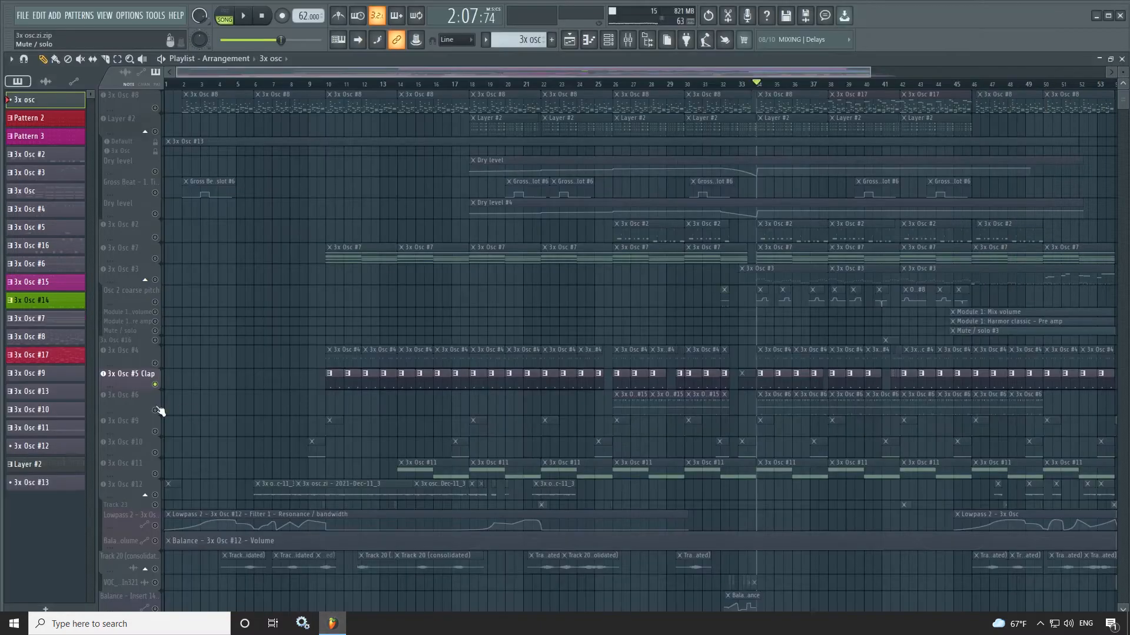
- Solo and play 3x Osc #6, and examine its oscillators and volume envelope
click(158, 409)
key(space)
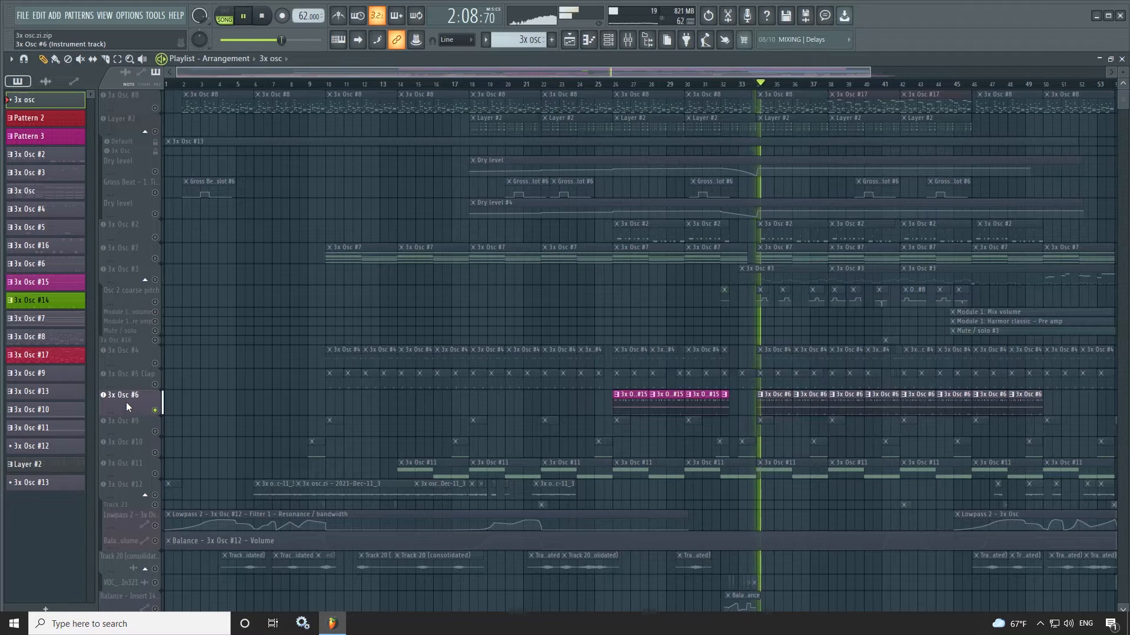
click(124, 406)
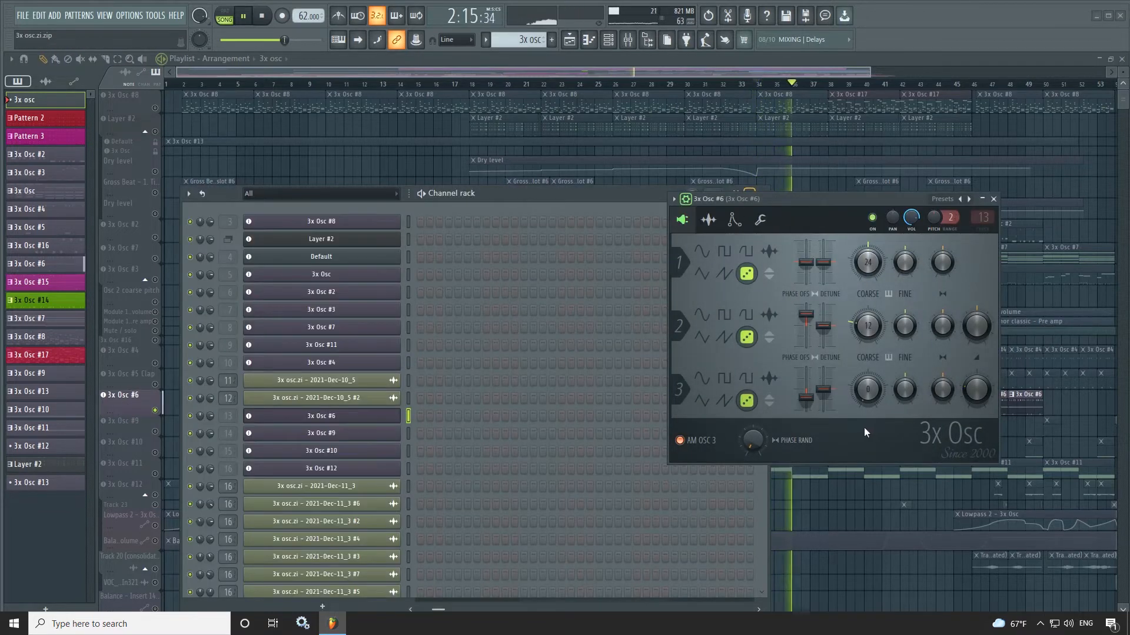
click(734, 221)
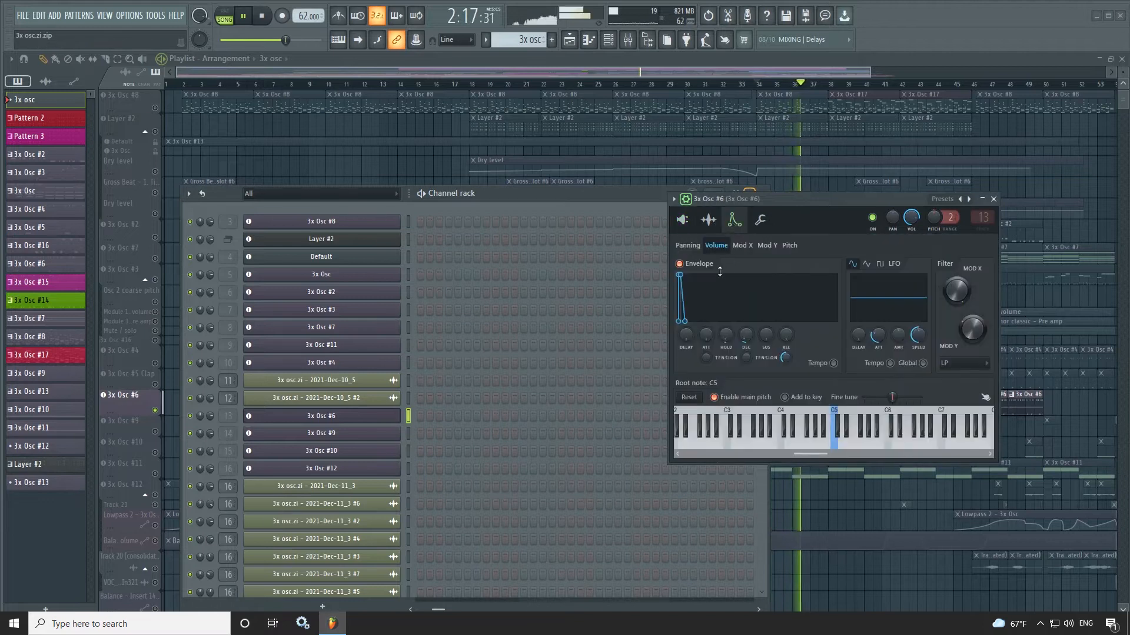
- Examine the pitch, Mod Y, Mod X and volume envelope settings of 3x Osc #6 during playback
click(789, 246)
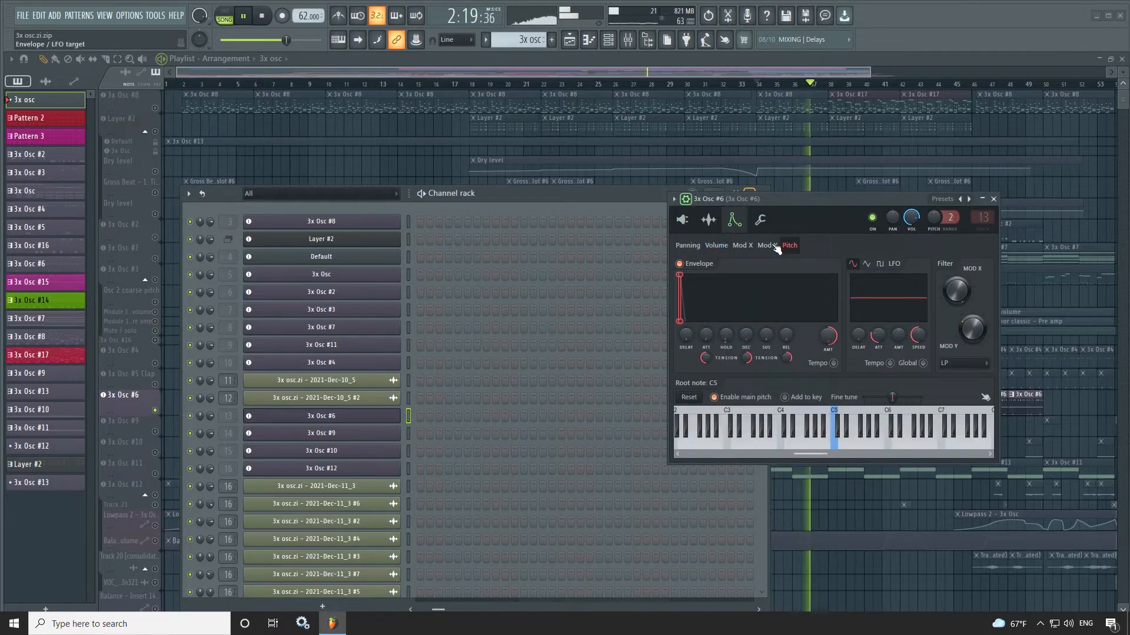
click(768, 246)
click(740, 246)
click(718, 247)
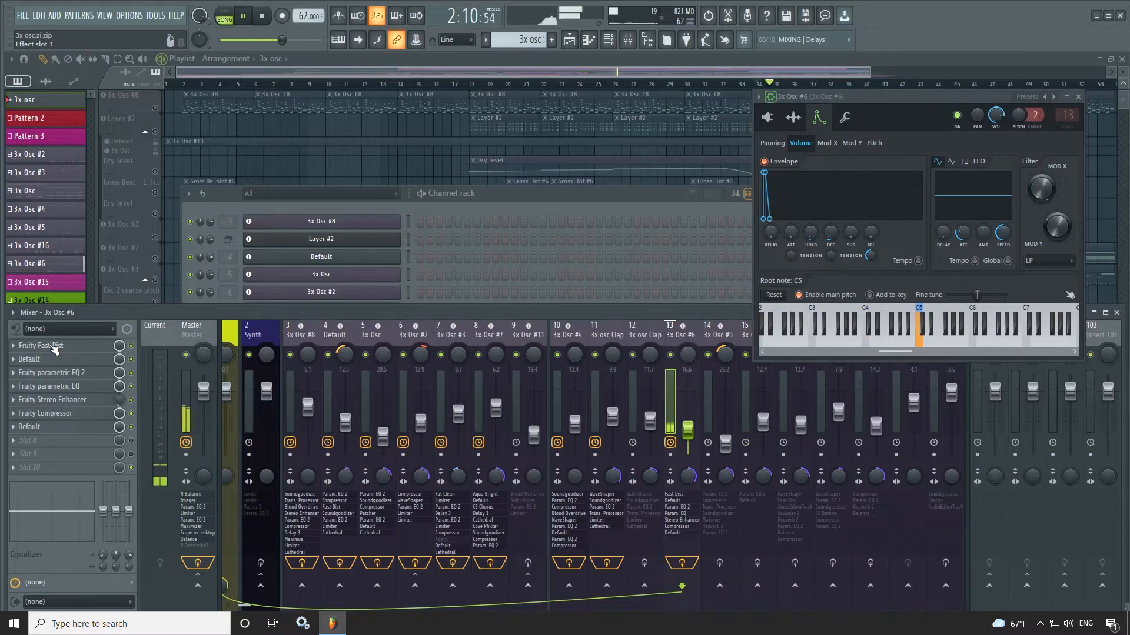
- Open all seven effects on the 3x Osc #6 mixer track, from Fruity Fast Dist to the reverb
click(55, 347)
click(64, 360)
click(67, 373)
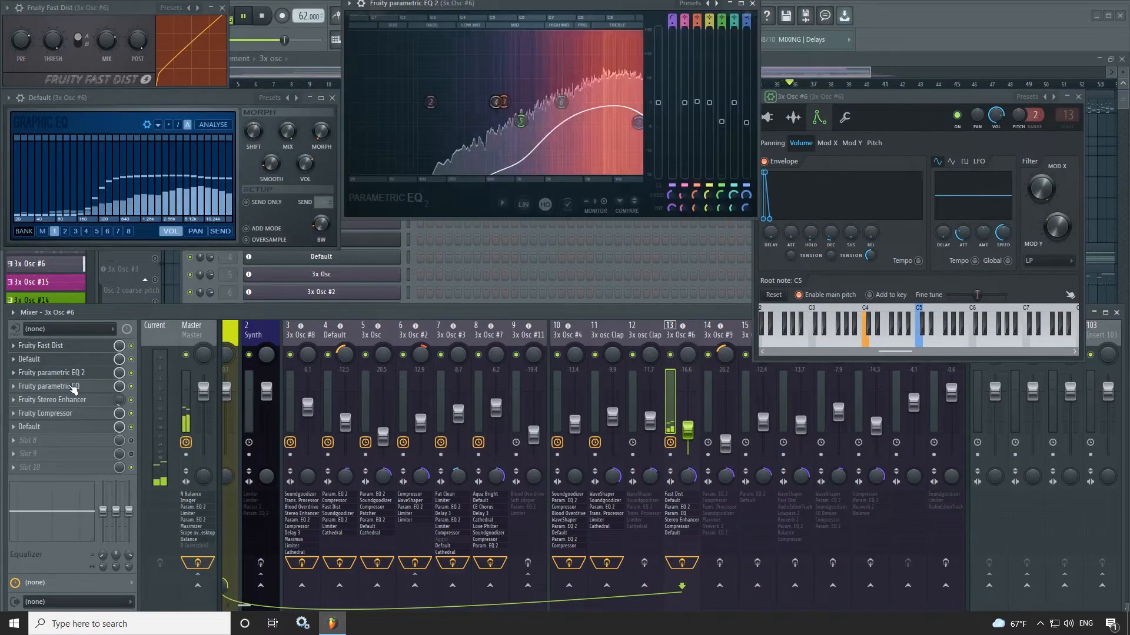
click(73, 387)
click(82, 400)
click(71, 414)
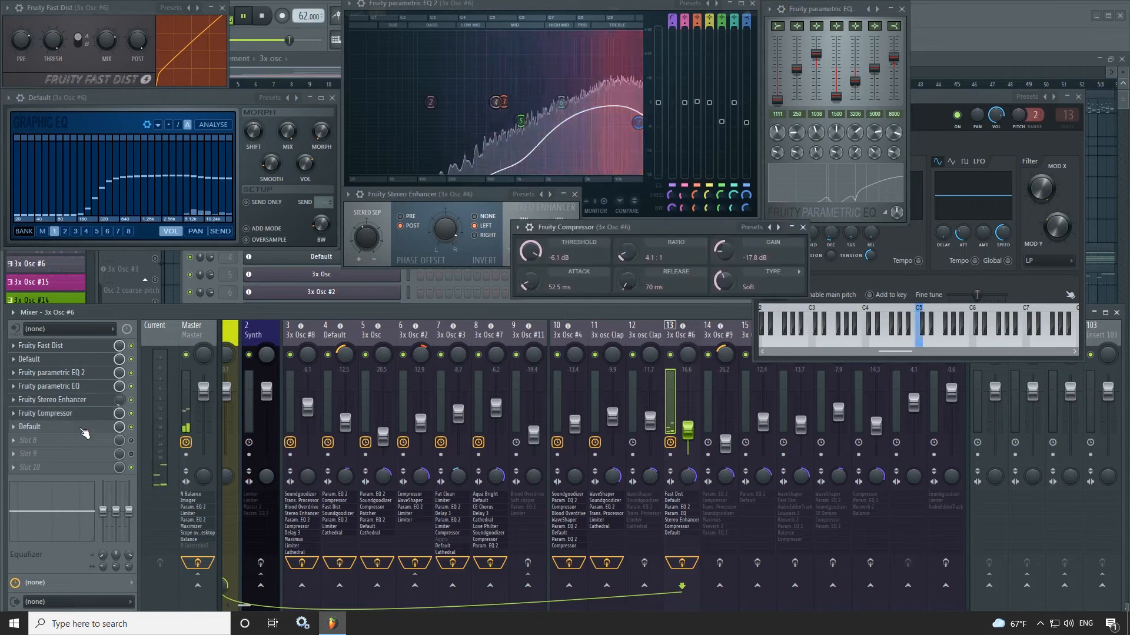
click(59, 427)
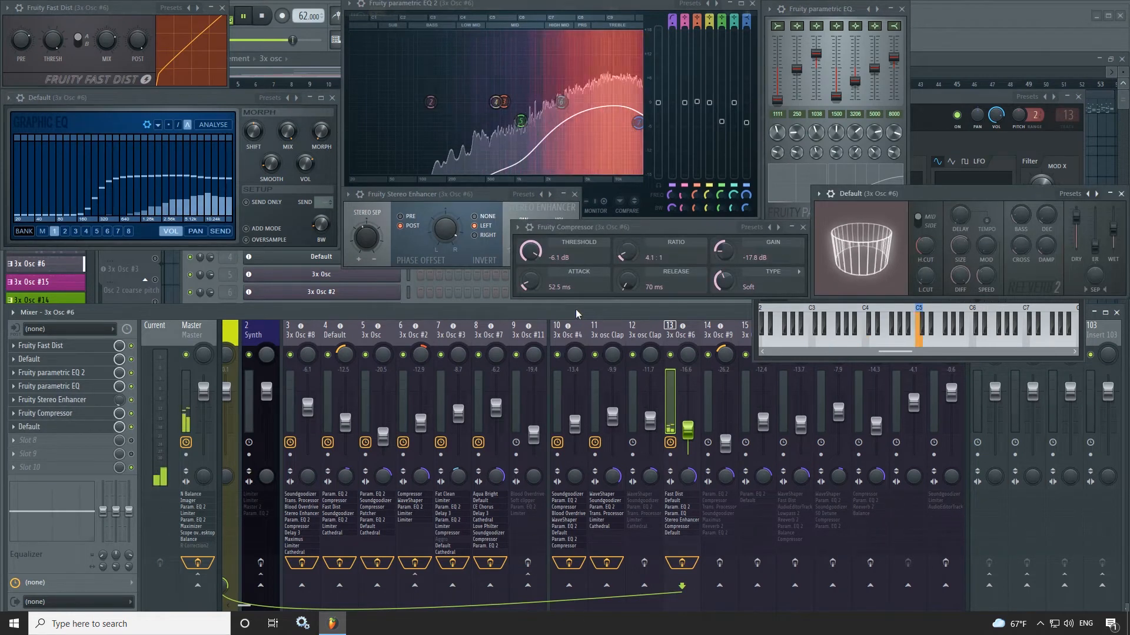
- Solo 3x Osc #9 and examine its oscillators and volume envelope during playback
right_click(156, 432)
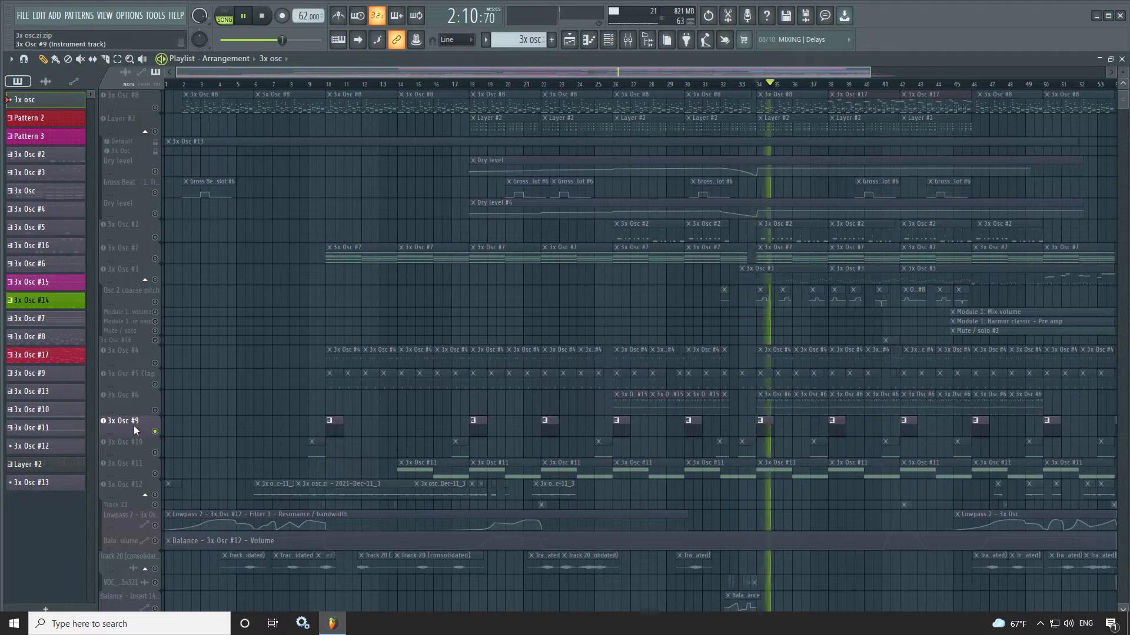
click(134, 431)
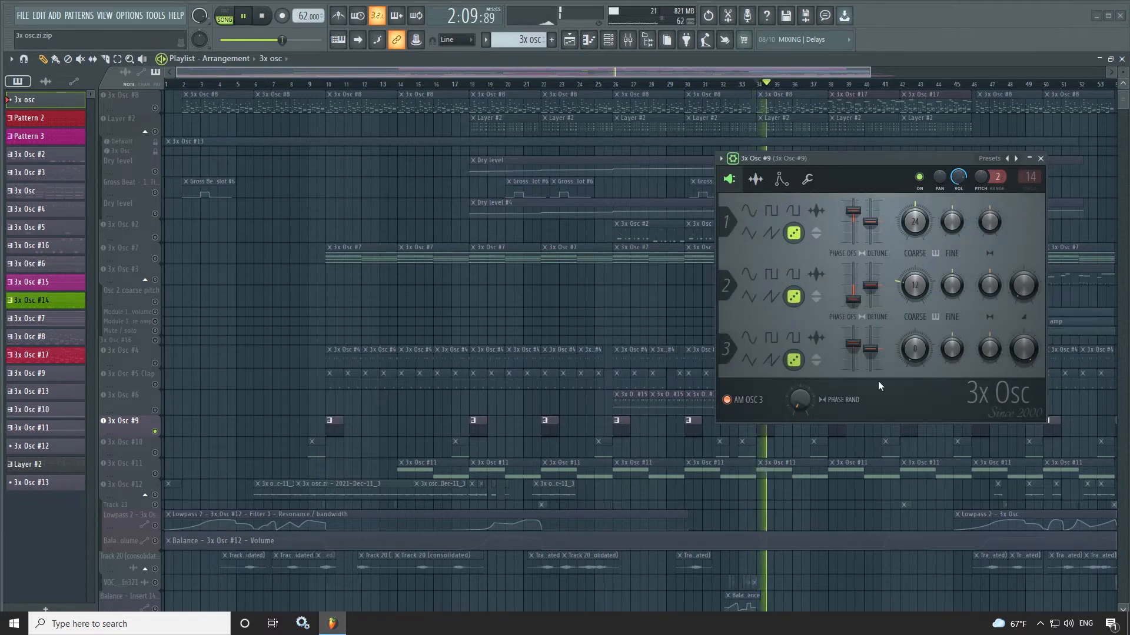
click(780, 180)
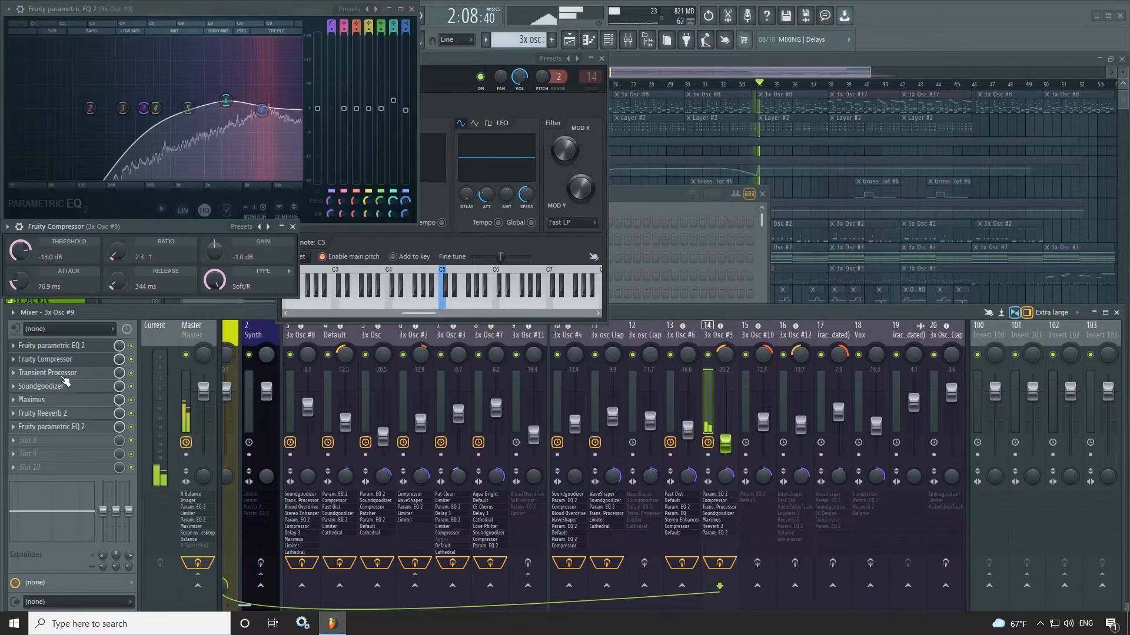
- Open the effects on the 3x Osc #9 mixer track, including Transient Processor, Soundgoodizer, Maximus, Fruity Reeverb 2 and the last parametric EQ 2
click(59, 373)
click(59, 386)
click(59, 399)
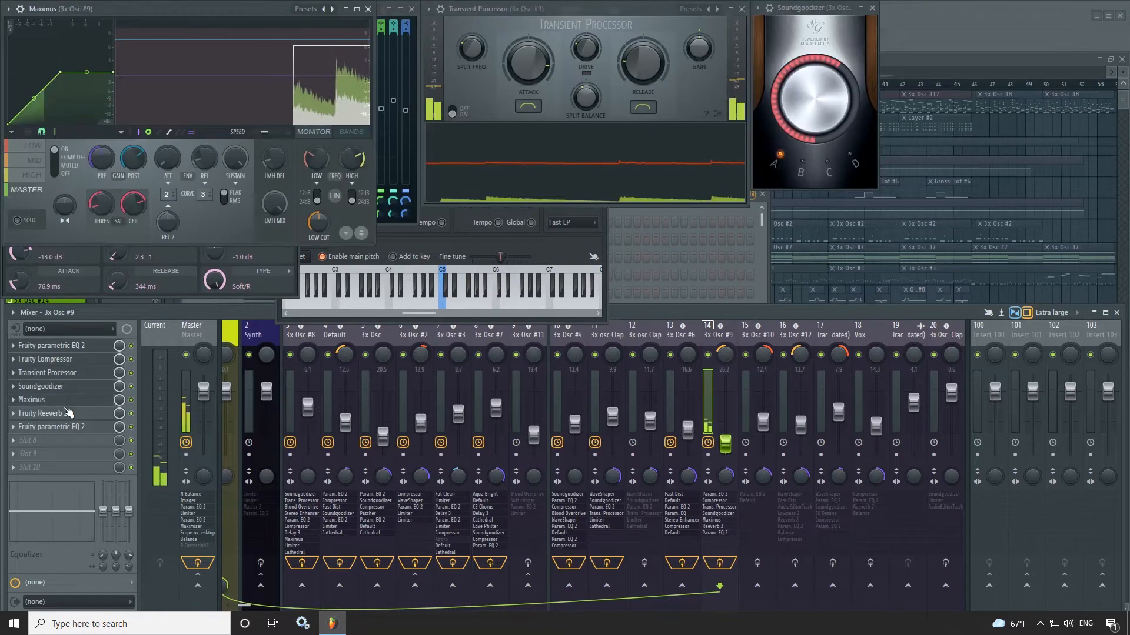
click(59, 413)
click(68, 428)
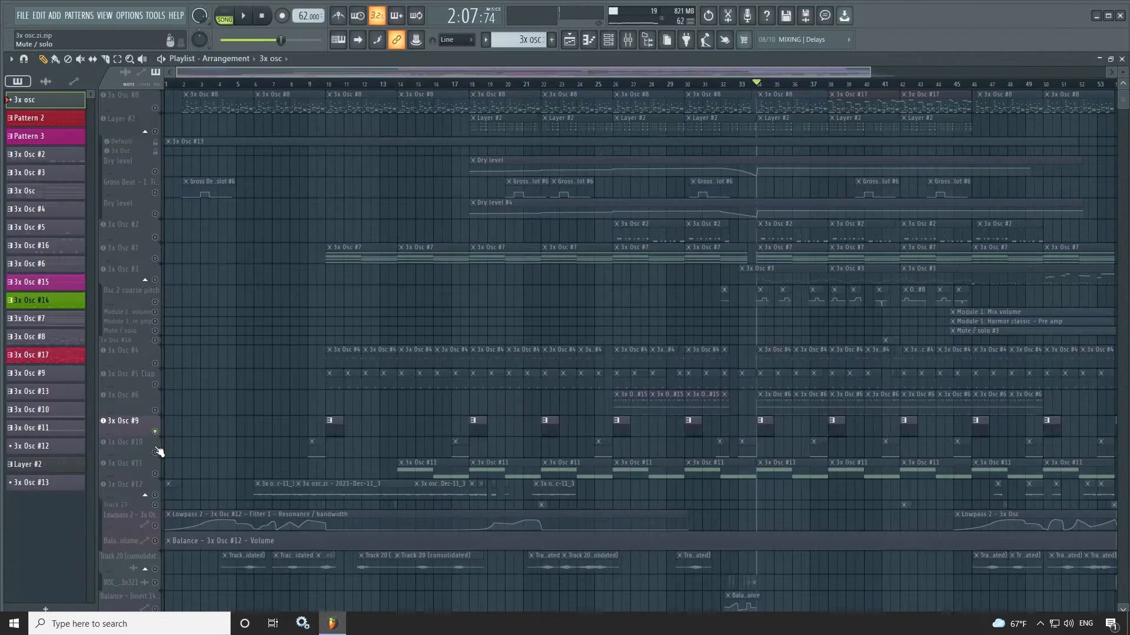
- Solo 3x Osc #10, examine its instrument settings, and open the parametric EQ 2 and Fruity Philter on its mixer track
right_click(156, 453)
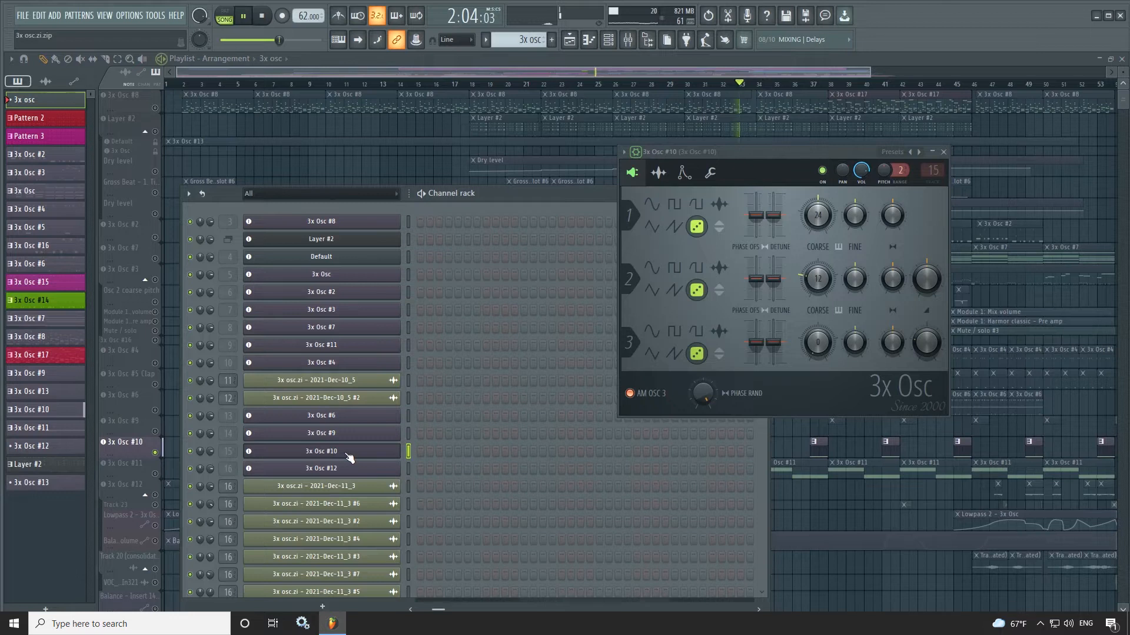
click(346, 453)
click(353, 452)
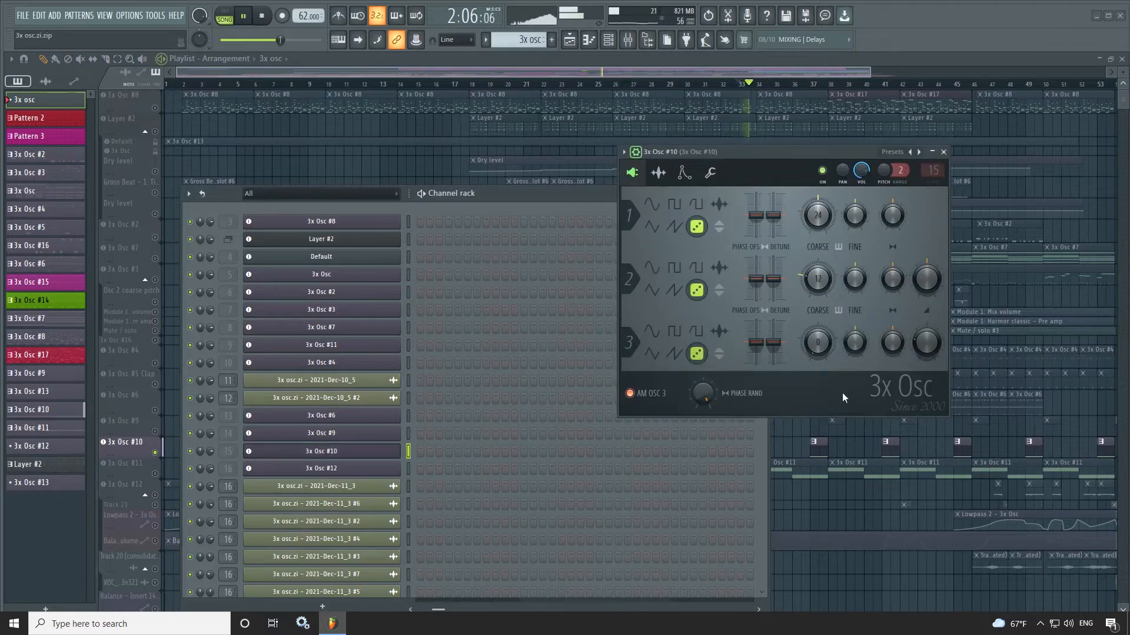
click(683, 177)
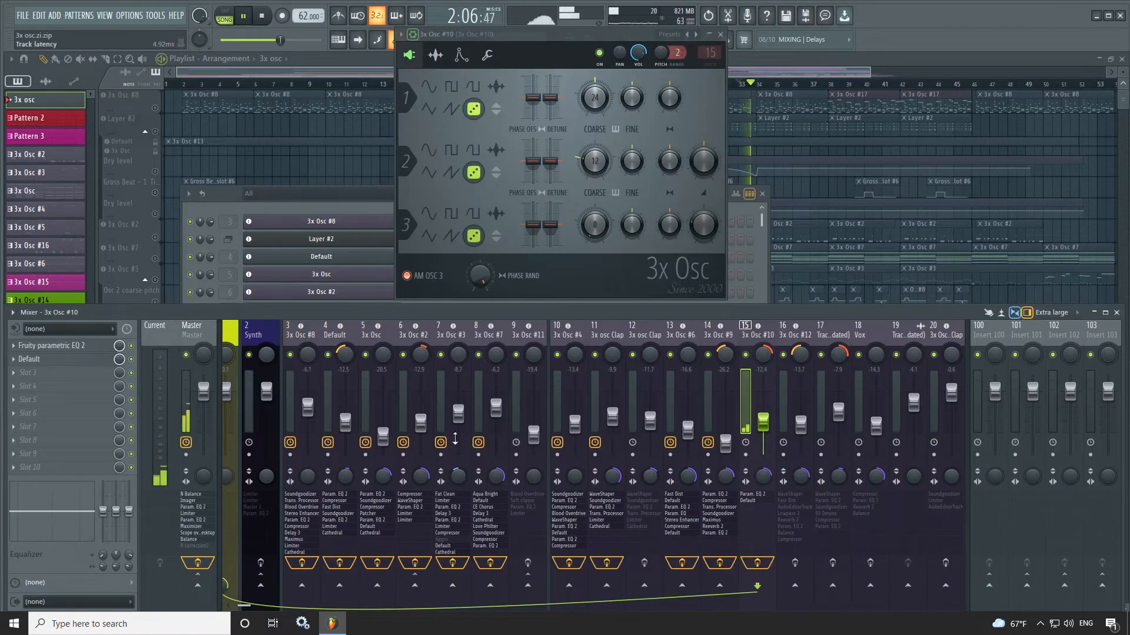
click(66, 346)
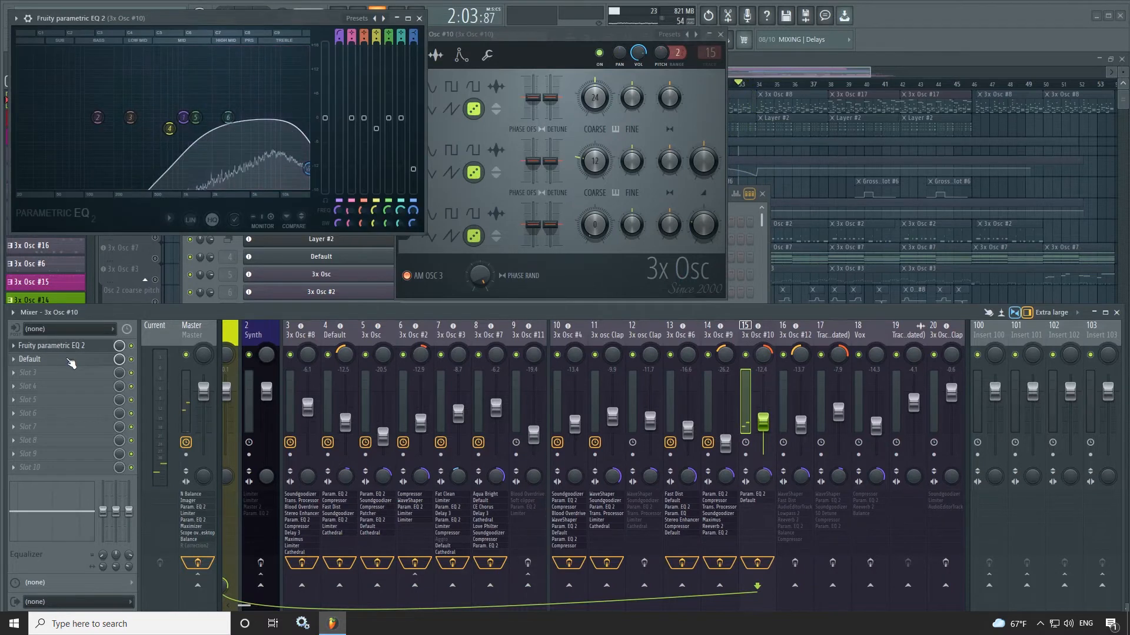
click(70, 360)
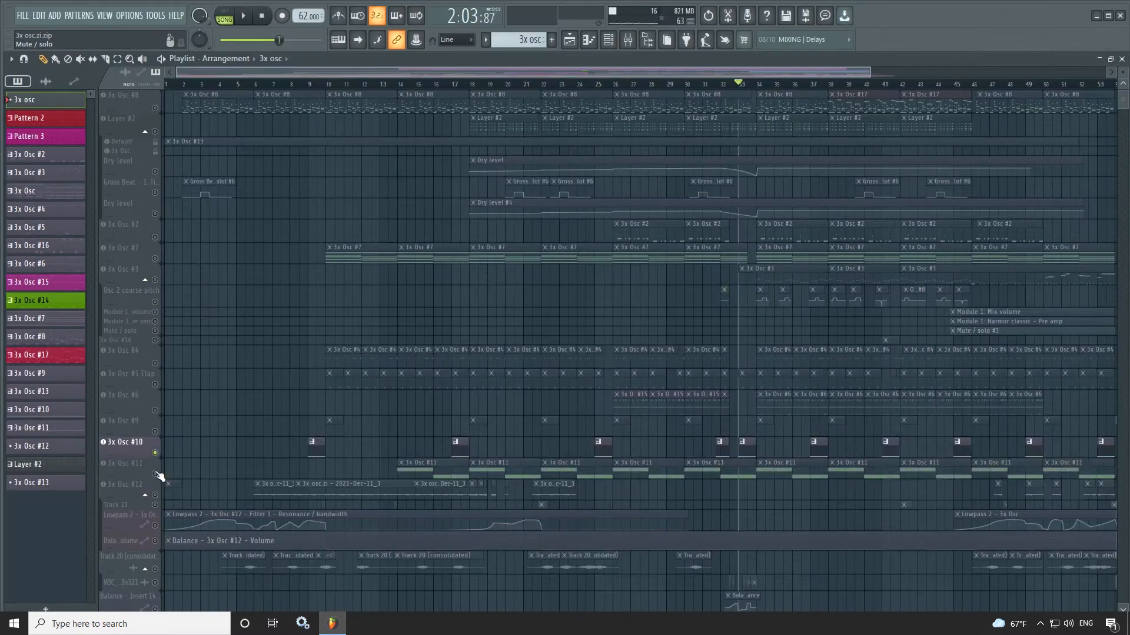
- Solo and play 3x Osc #11, and examine its oscillators and volume envelope
right_click(156, 473)
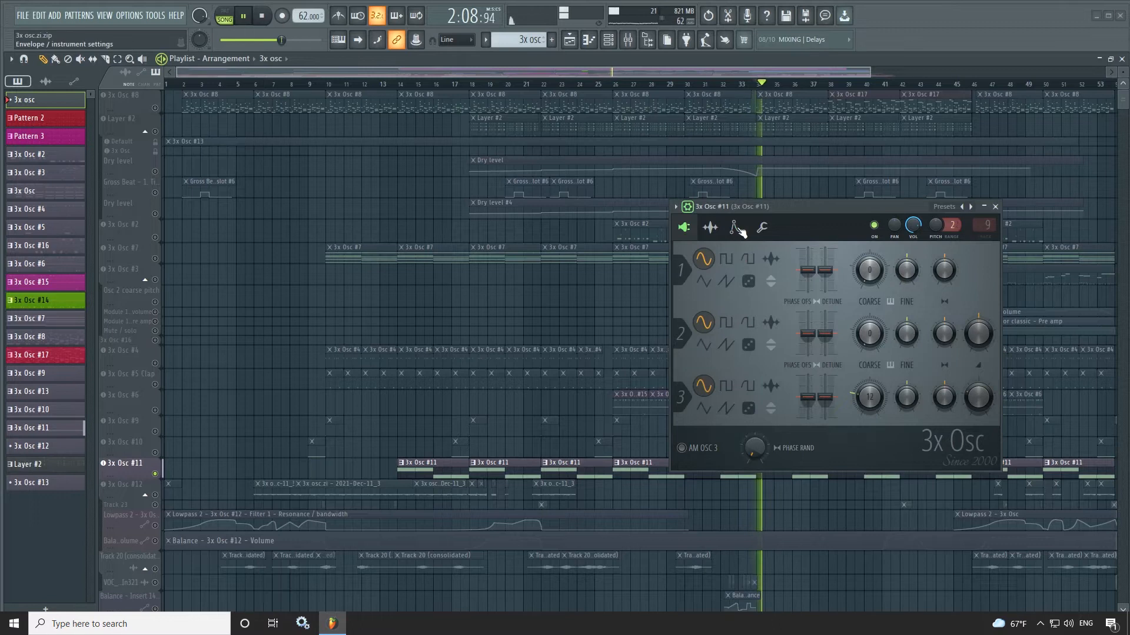
click(737, 229)
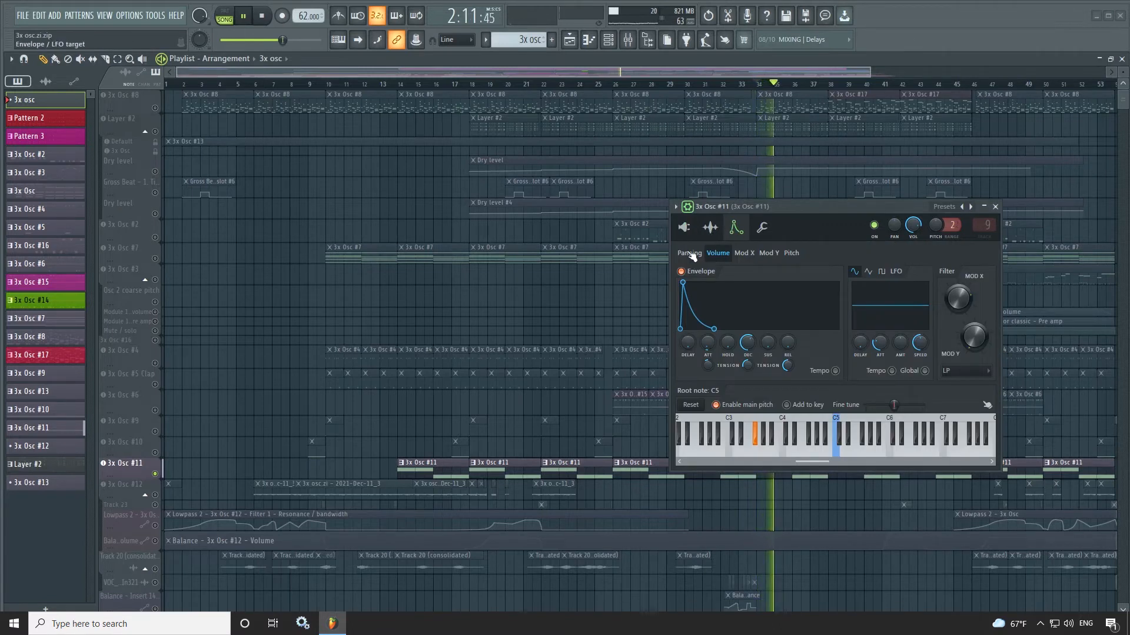
key(space)
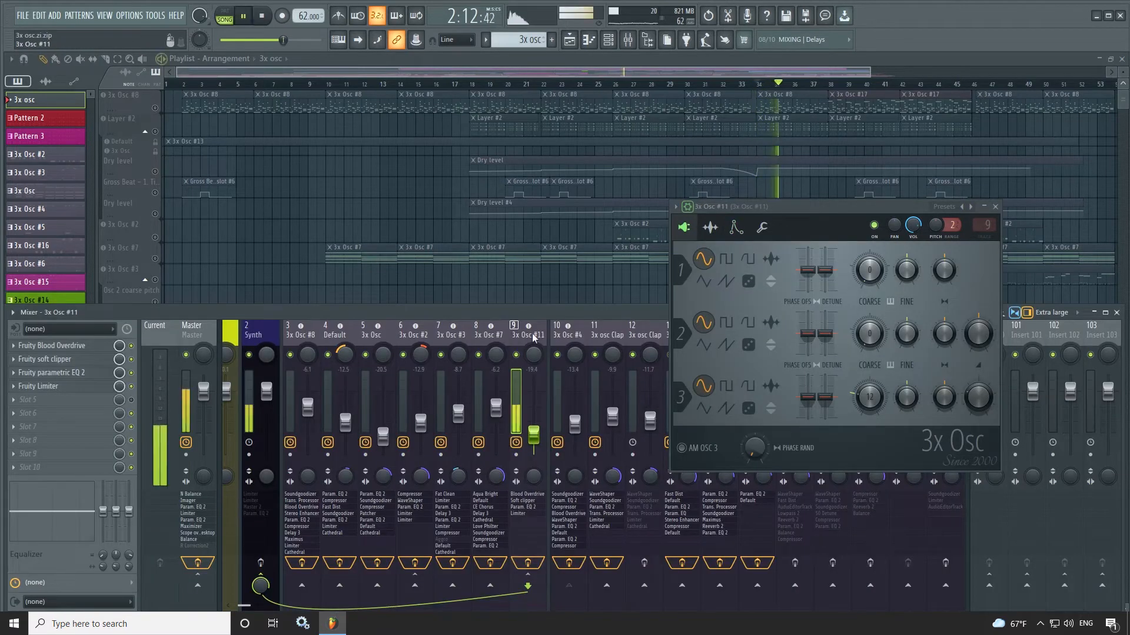
- Open all four effects on the 3x Osc #11 mixer track, from Fruity Blood Overdrive to Fruity Limiter
click(60, 347)
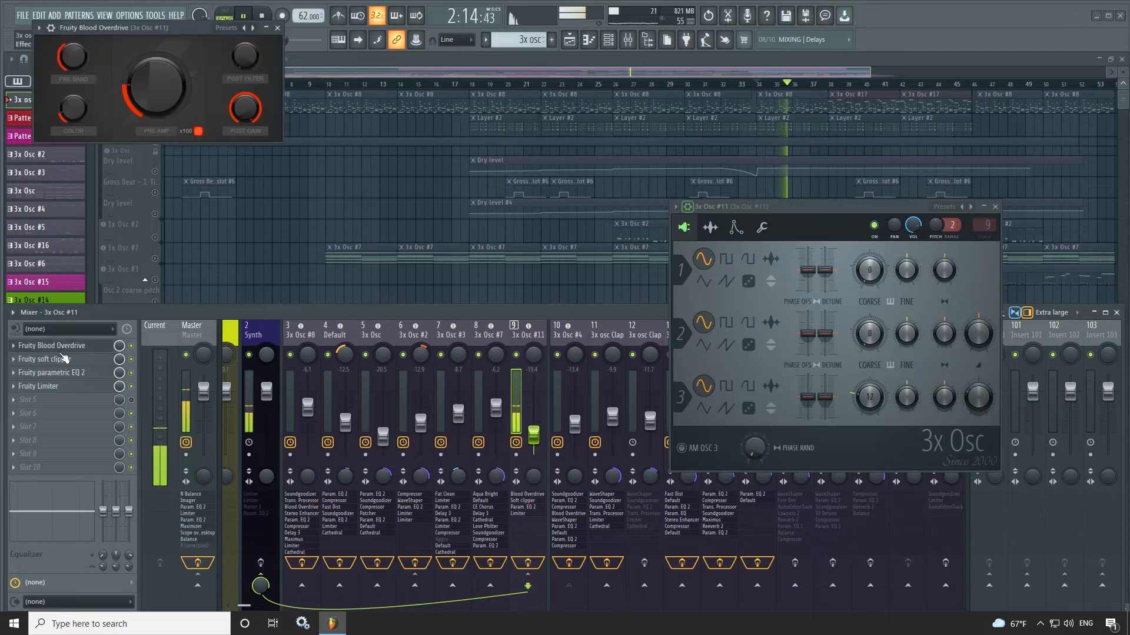
click(69, 360)
click(70, 373)
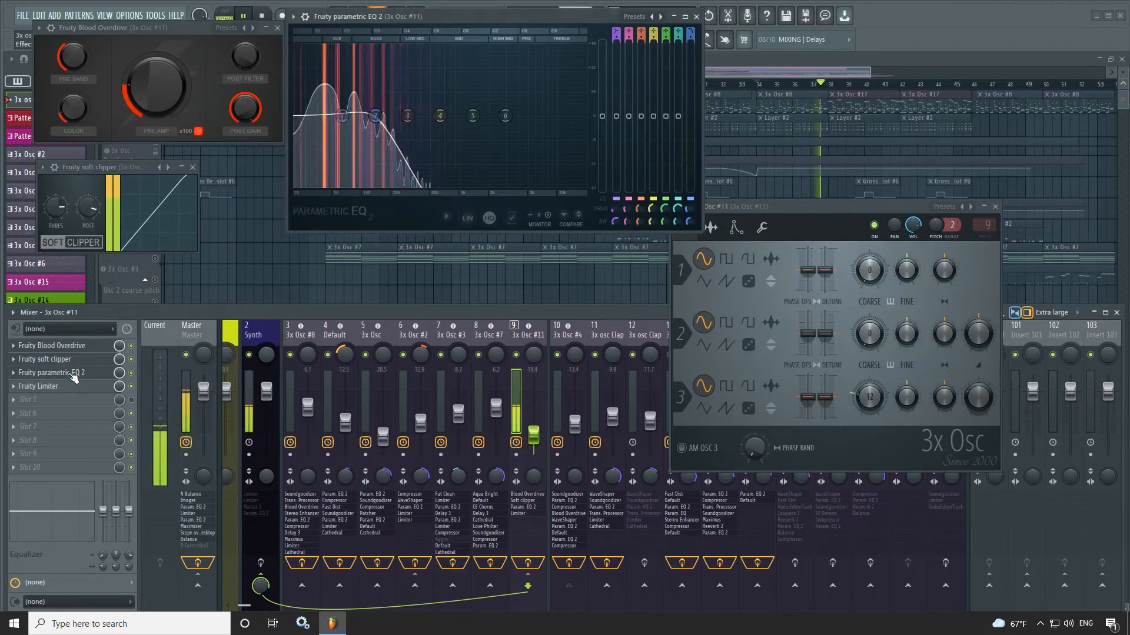
click(71, 387)
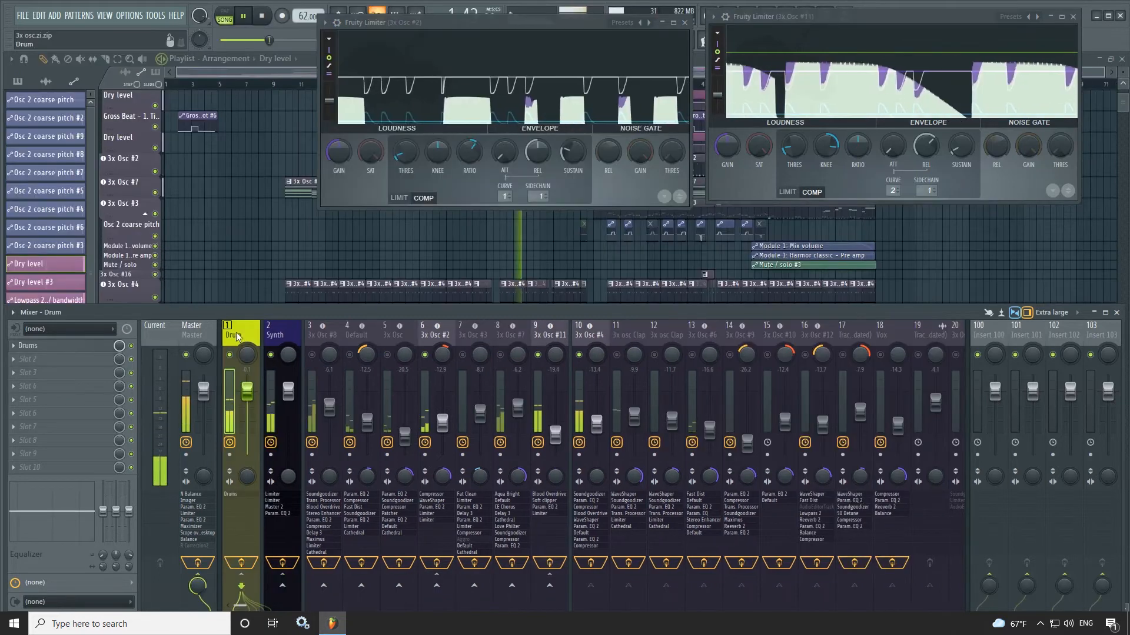
- Inspect the sidechain routing from the 3x Osc #4 kick and 3x osc Clap tracks, and open the Synth group's Fruity Limiters
click(587, 335)
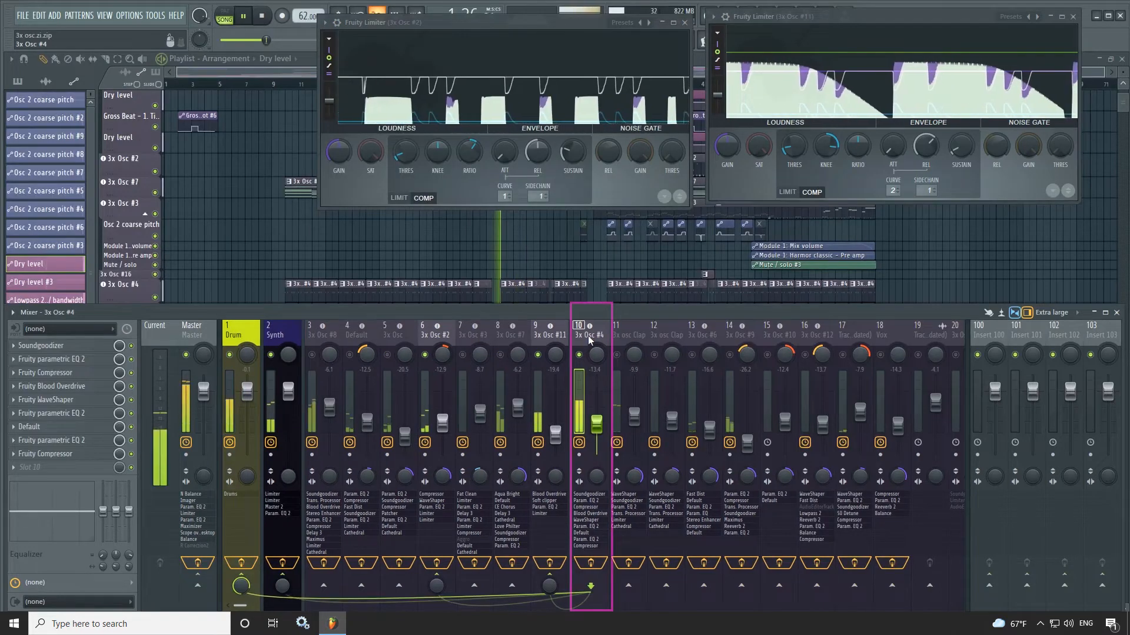
click(278, 334)
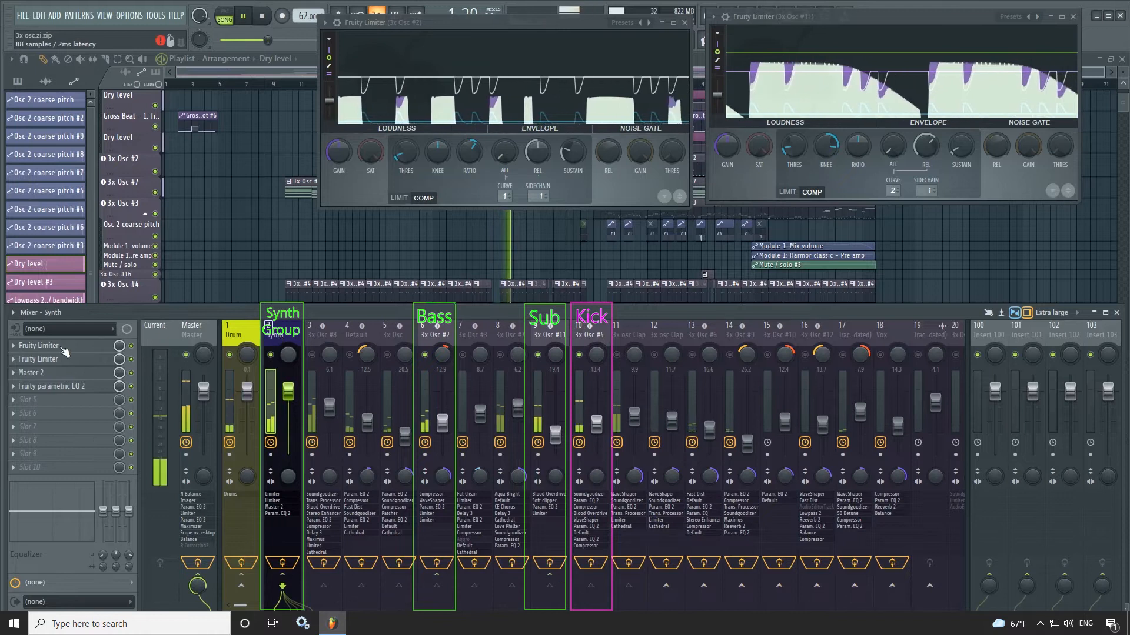
click(38, 345)
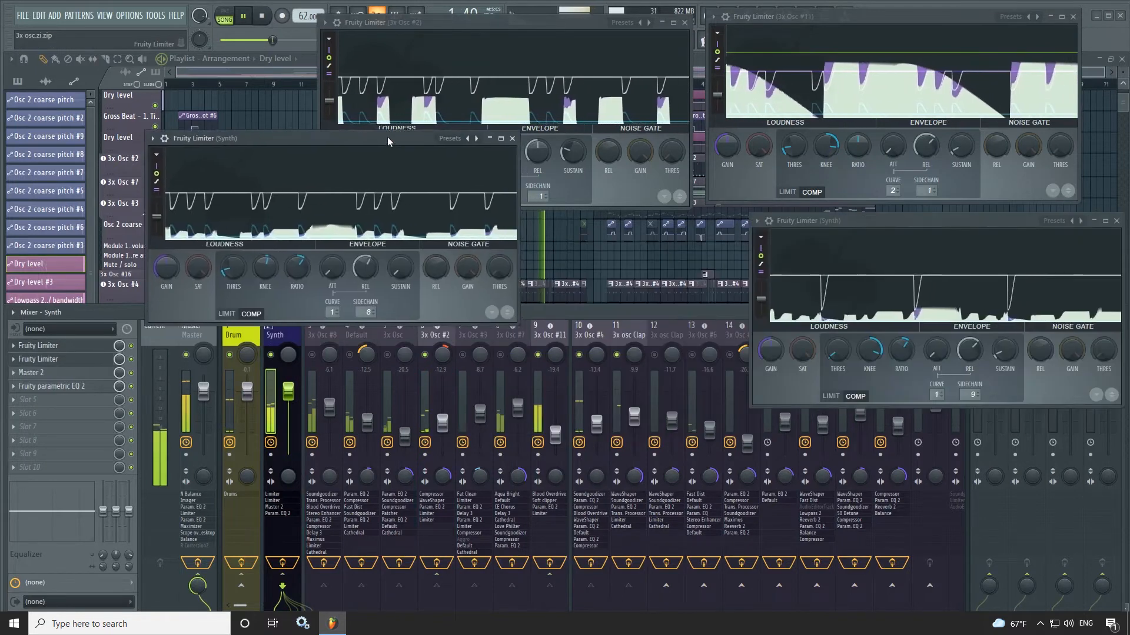
drag(387, 137, 382, 118)
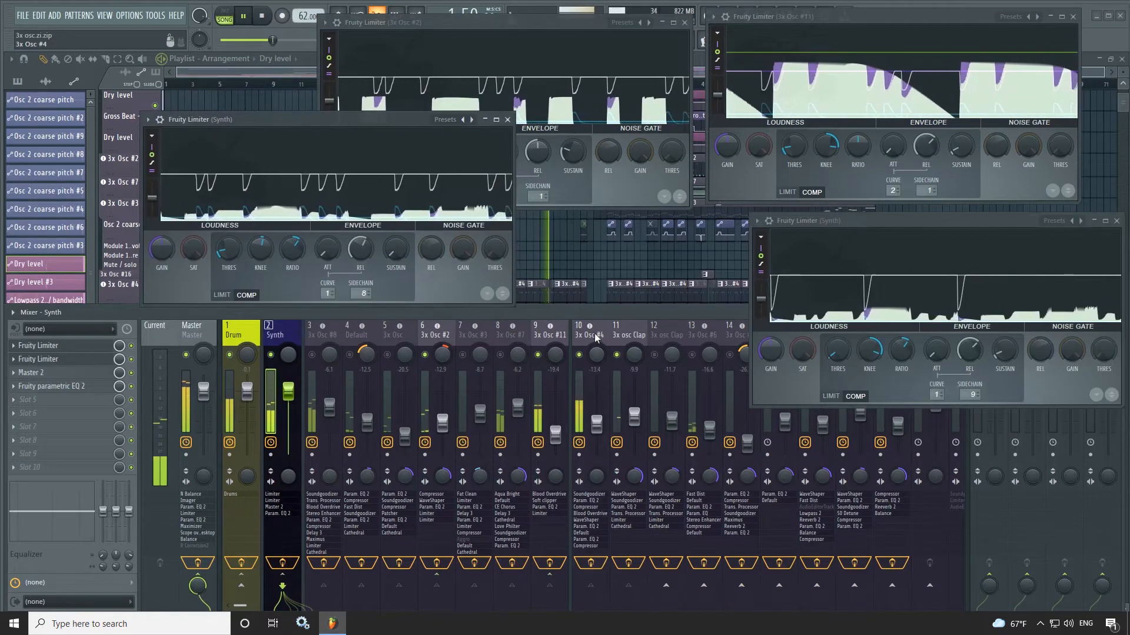
click(620, 335)
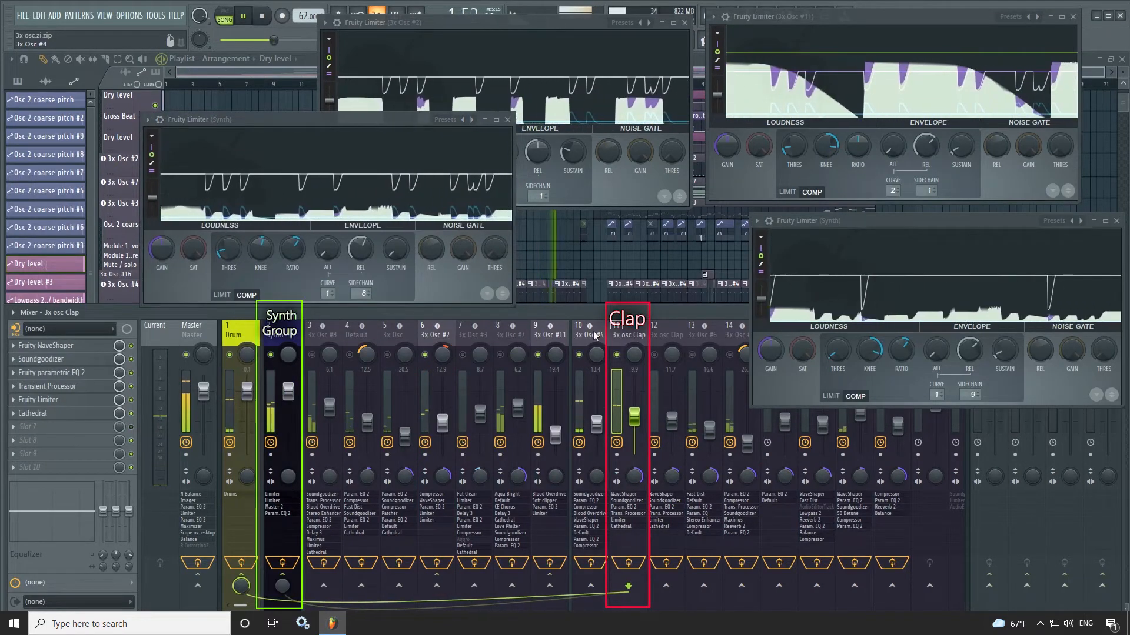
key(Left)
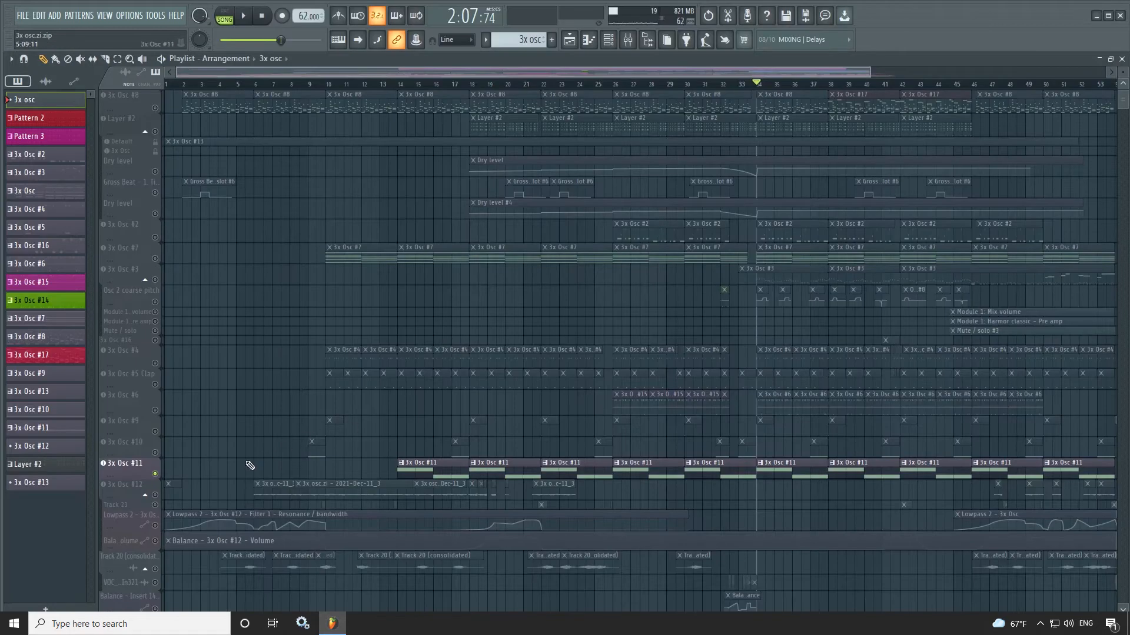
- Solo and play 3x Osc #12, and examine its oscillators, volume envelope and panning LFO
click(136, 497)
key(space)
double_click(132, 496)
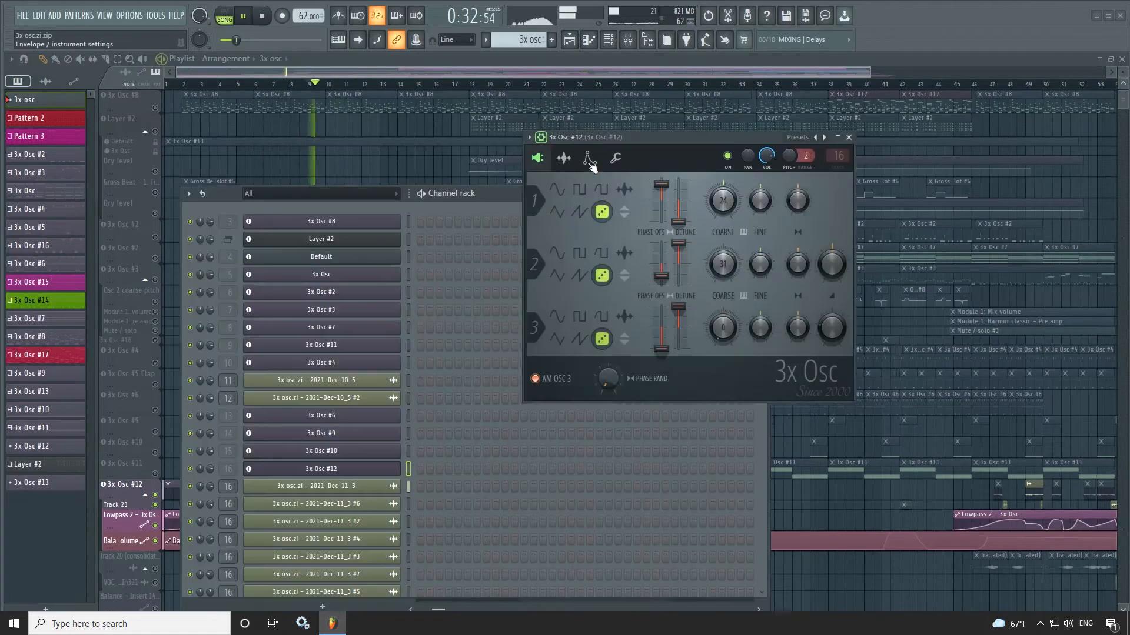
click(588, 159)
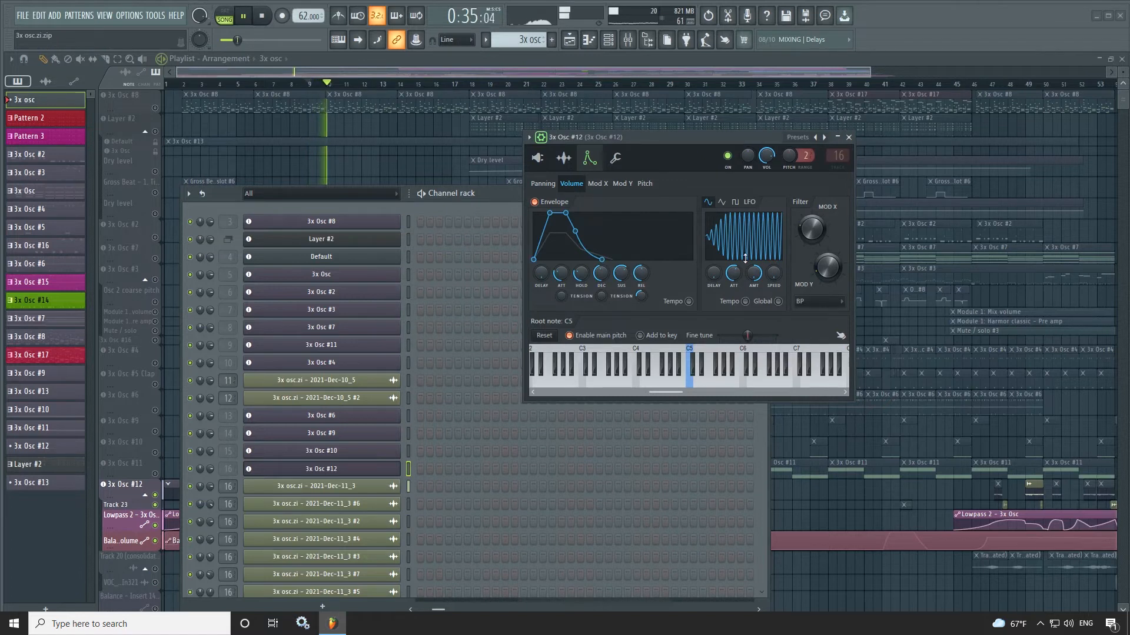
click(552, 185)
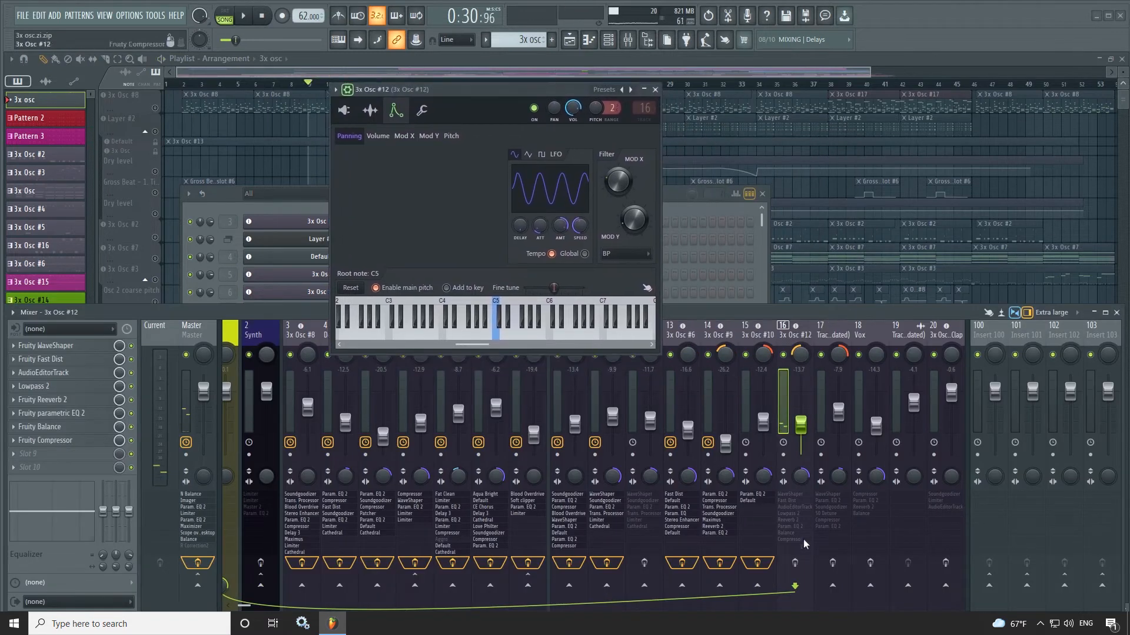
- Open all eight effects on the 3x Osc #12 mixer track, from Fruity WaveShaper to Fruity Compressor
click(62, 346)
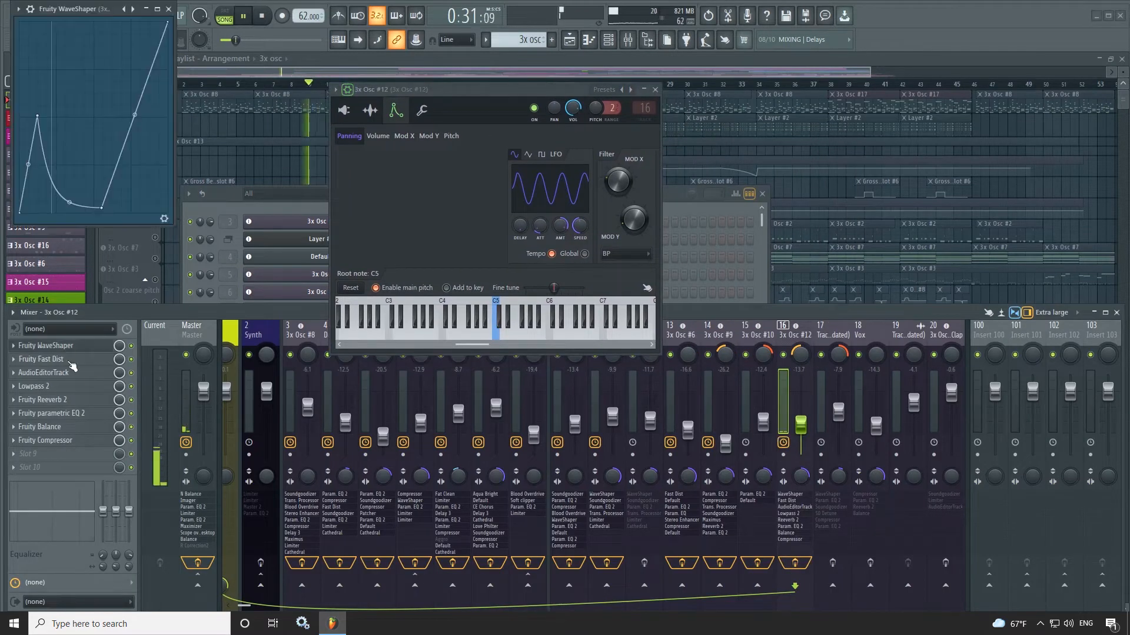
click(69, 359)
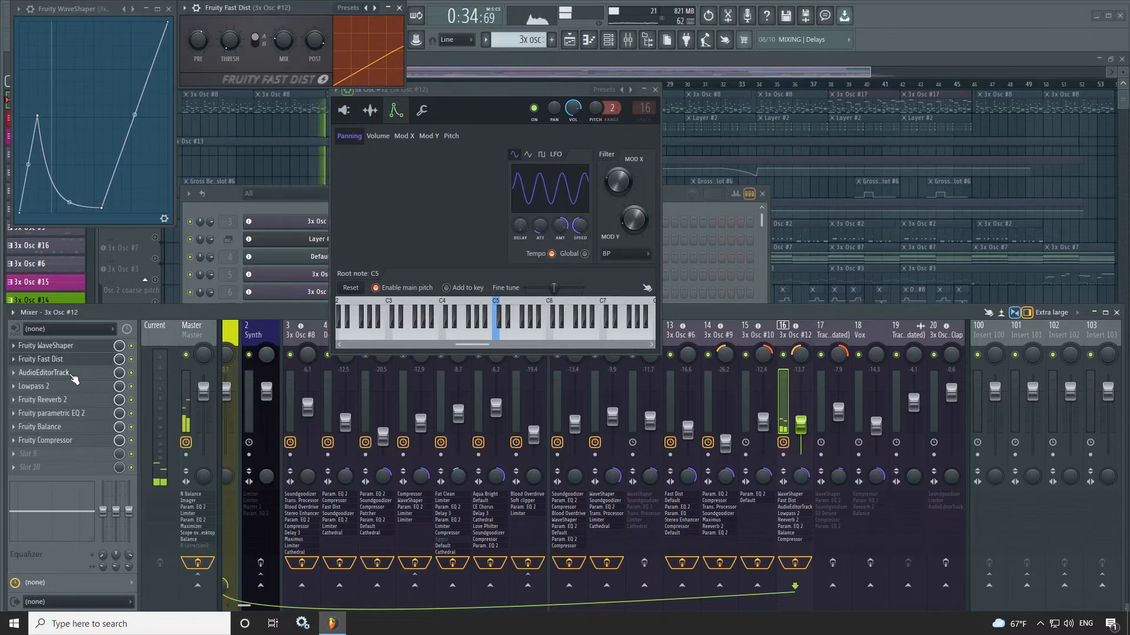
click(72, 373)
click(70, 386)
click(69, 400)
click(70, 414)
click(74, 427)
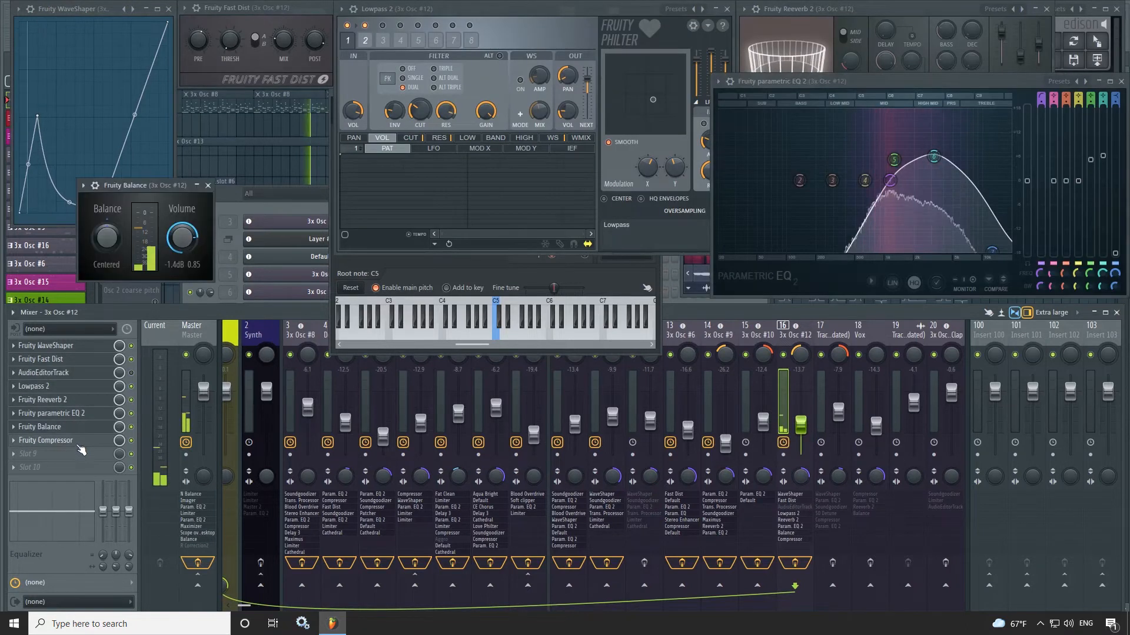
click(76, 442)
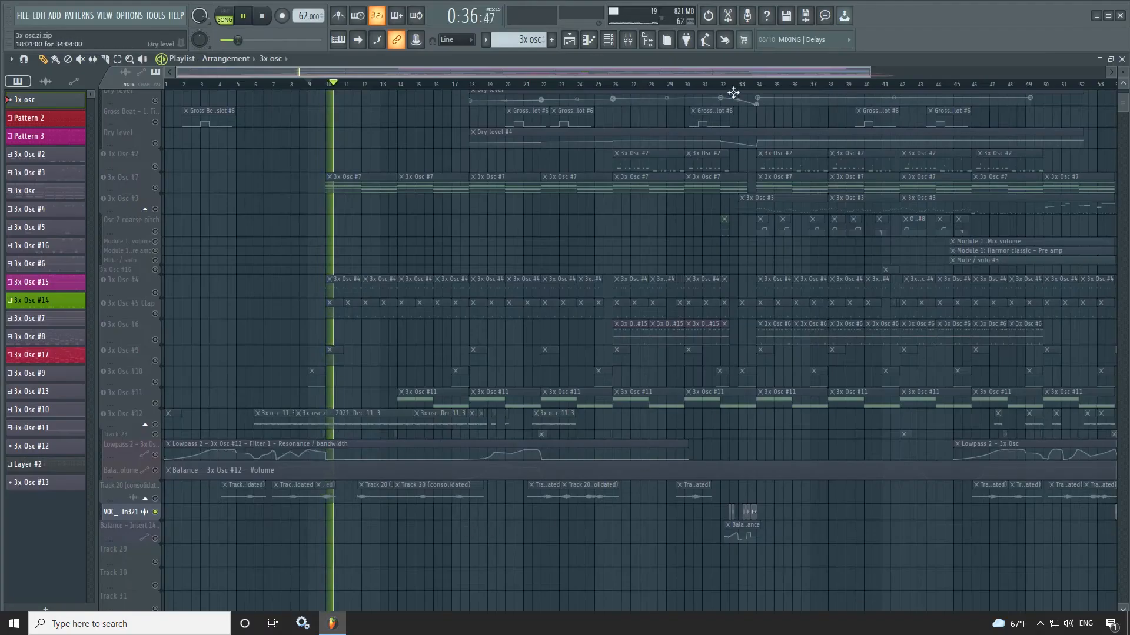
- Play the soloed VOC vocal clips from bar 32 and examine them in the playlist
click(732, 84)
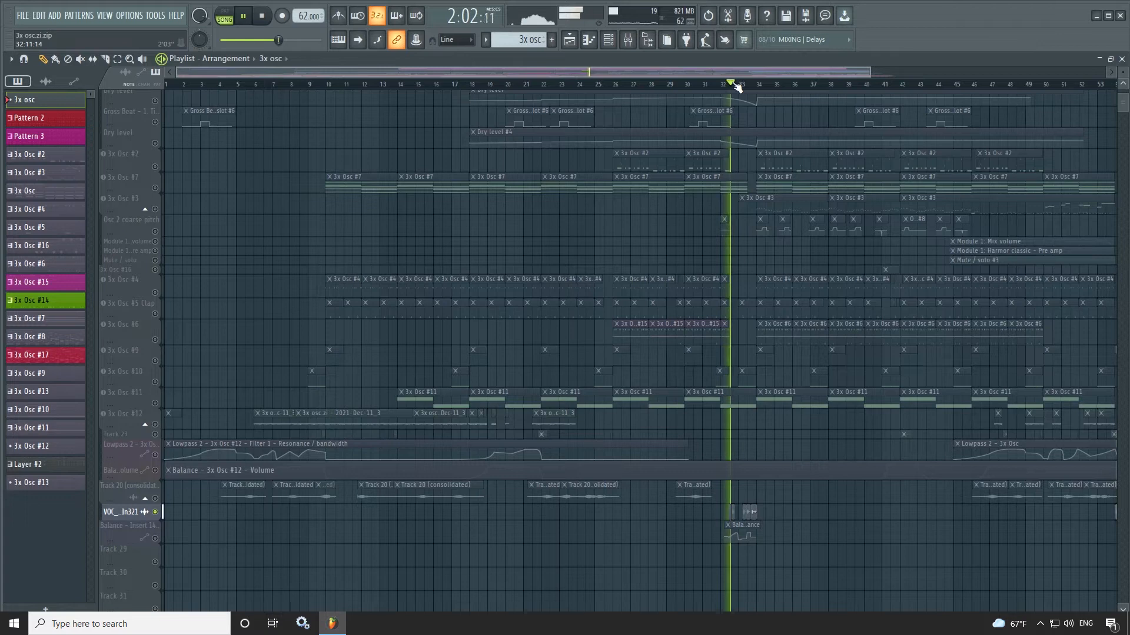
scroll(733, 84, up, 2)
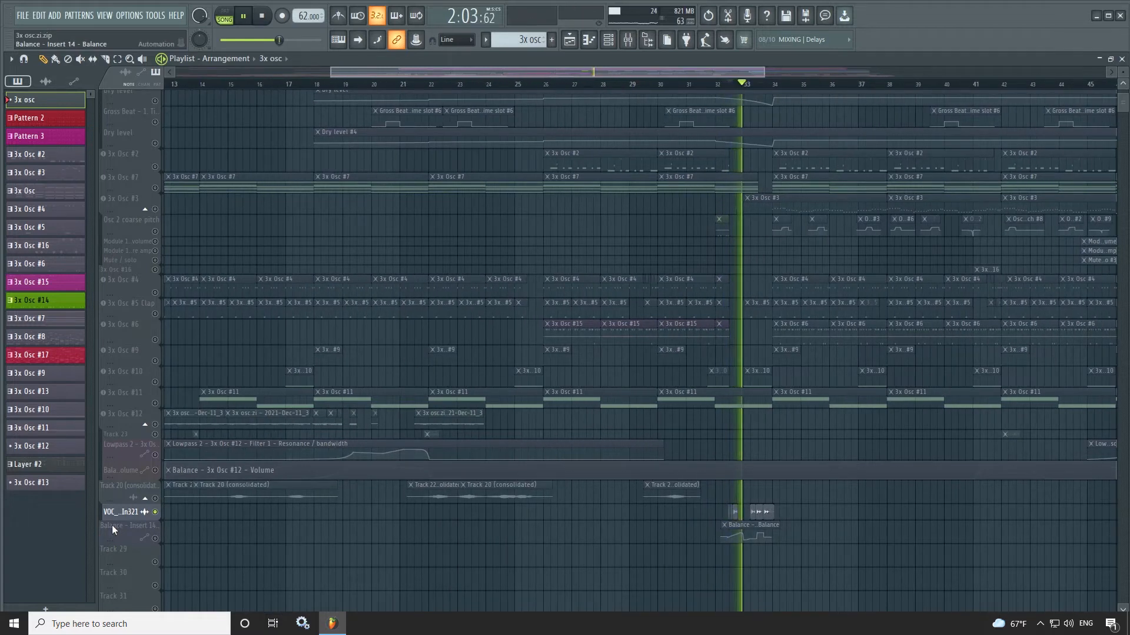
key(space)
click(649, 41)
scroll(70, 275, down, 10)
scroll(41, 152, up, 3)
scroll(83, 475, down, 4)
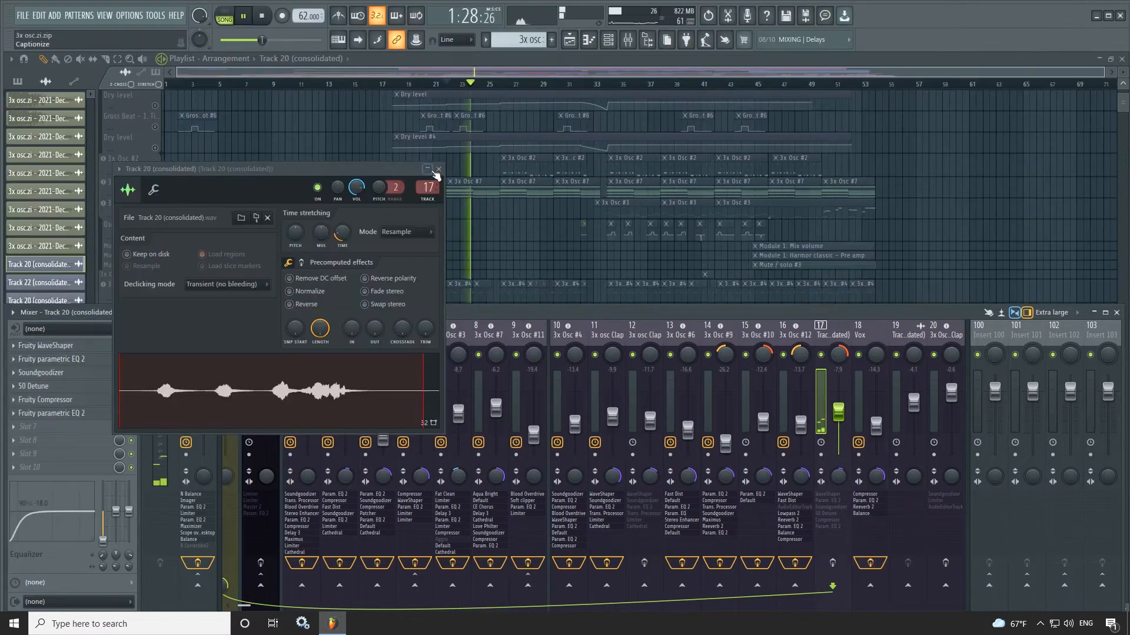
- Close the Track 20 (consolidated) sample settings and open its mixer track's effects, through 50 Detune, Fruity Compressor and the last parametric EQ 2
click(438, 170)
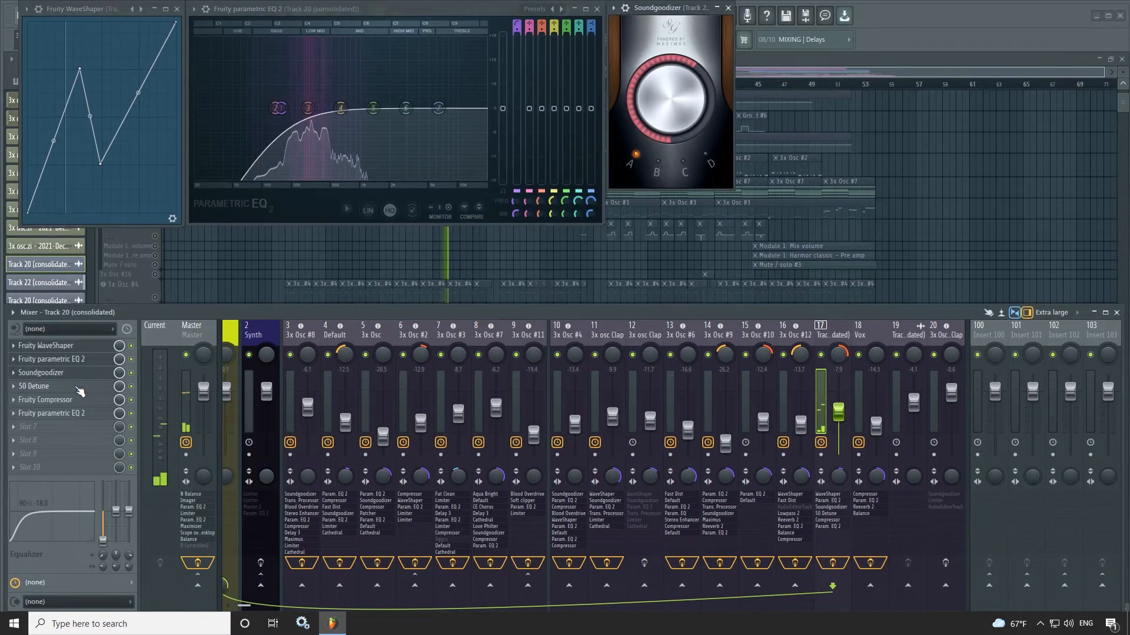
click(77, 388)
click(73, 400)
click(74, 414)
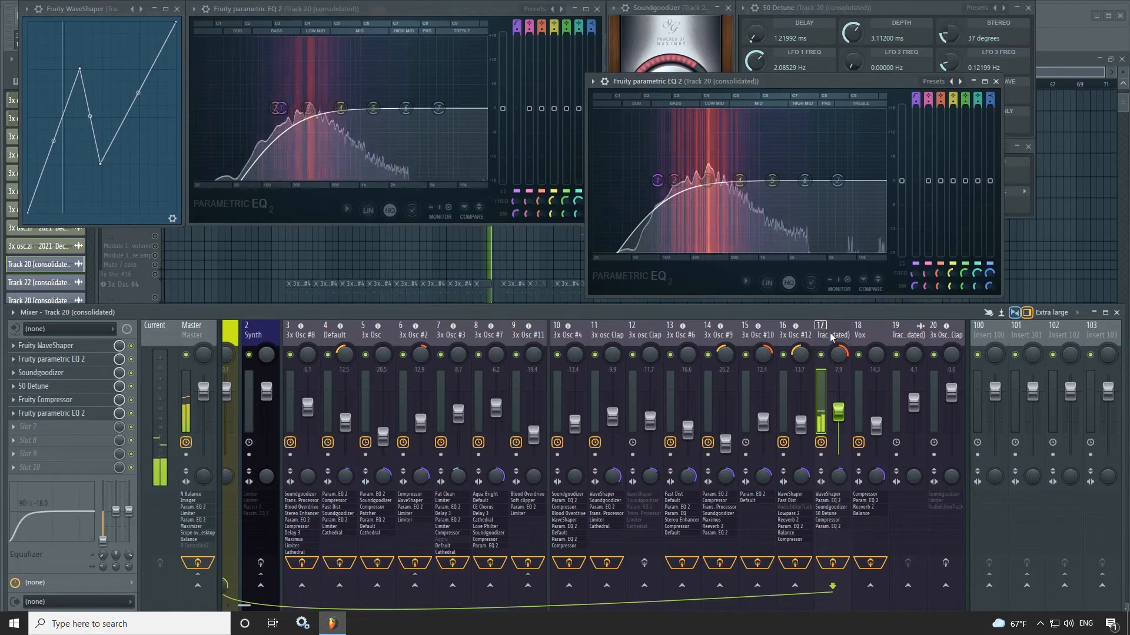